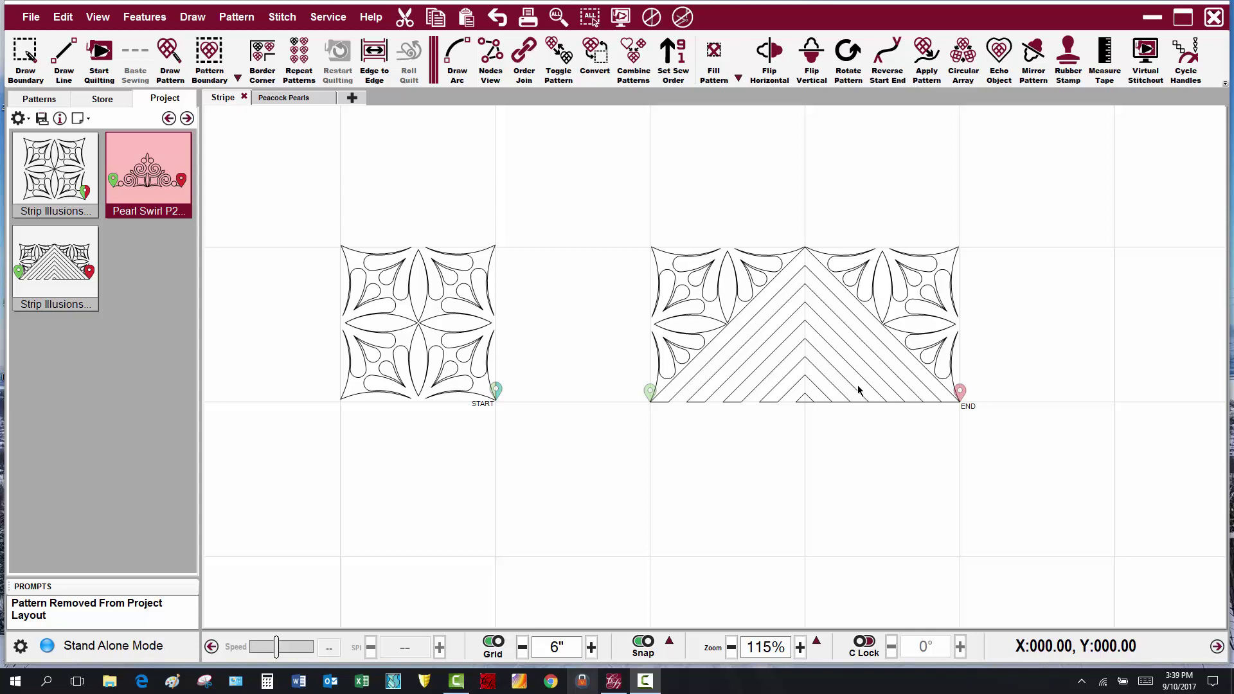
- Draw a second Strip Illusions Feather Stripe Border copy on the grid below the first
left_click(61, 290)
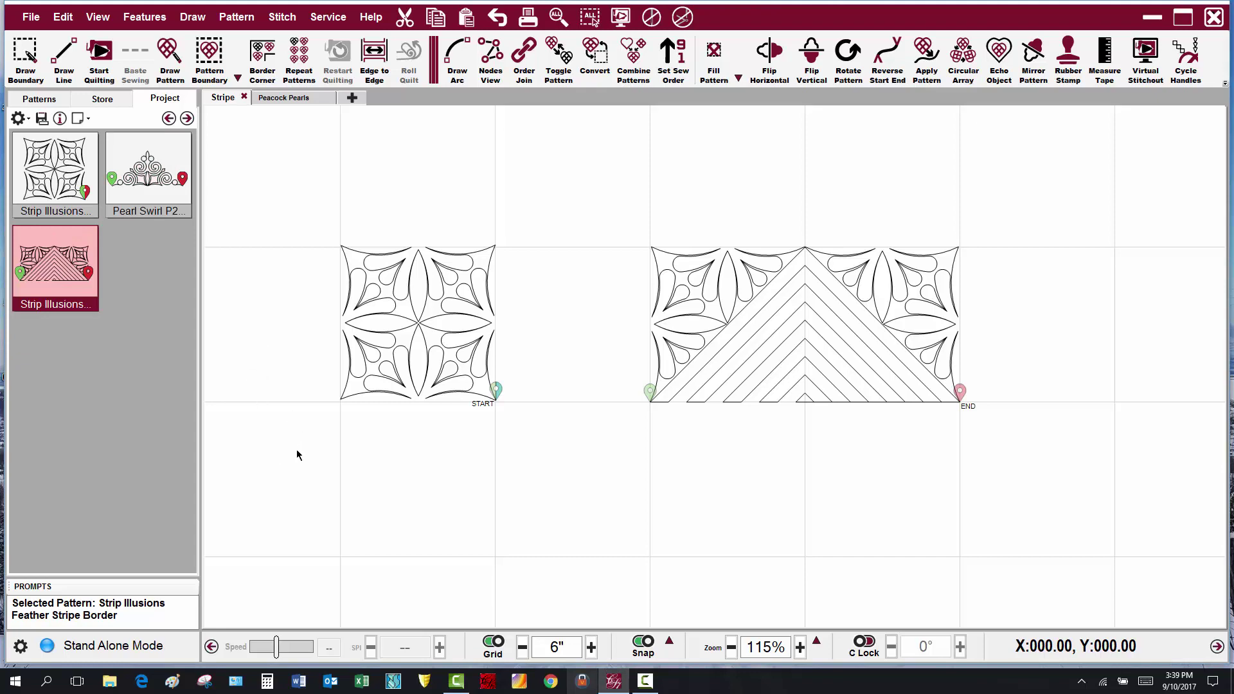
left_click(176, 63)
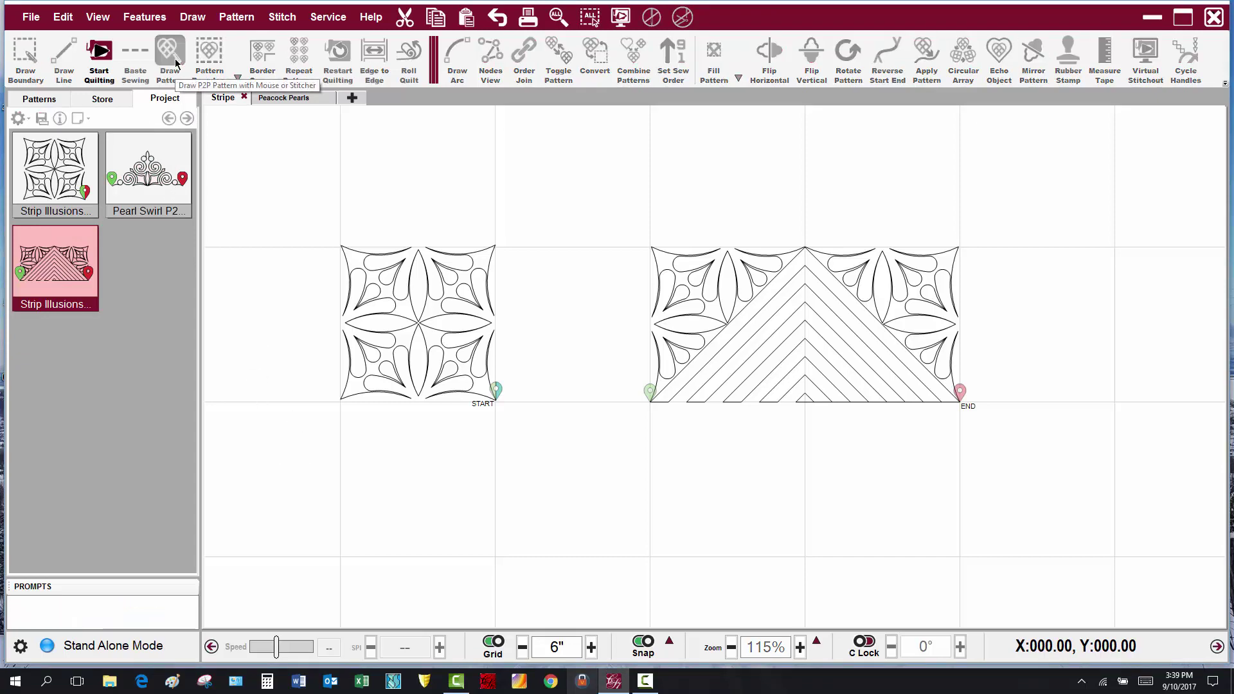
scroll(386, 171, "down", 3)
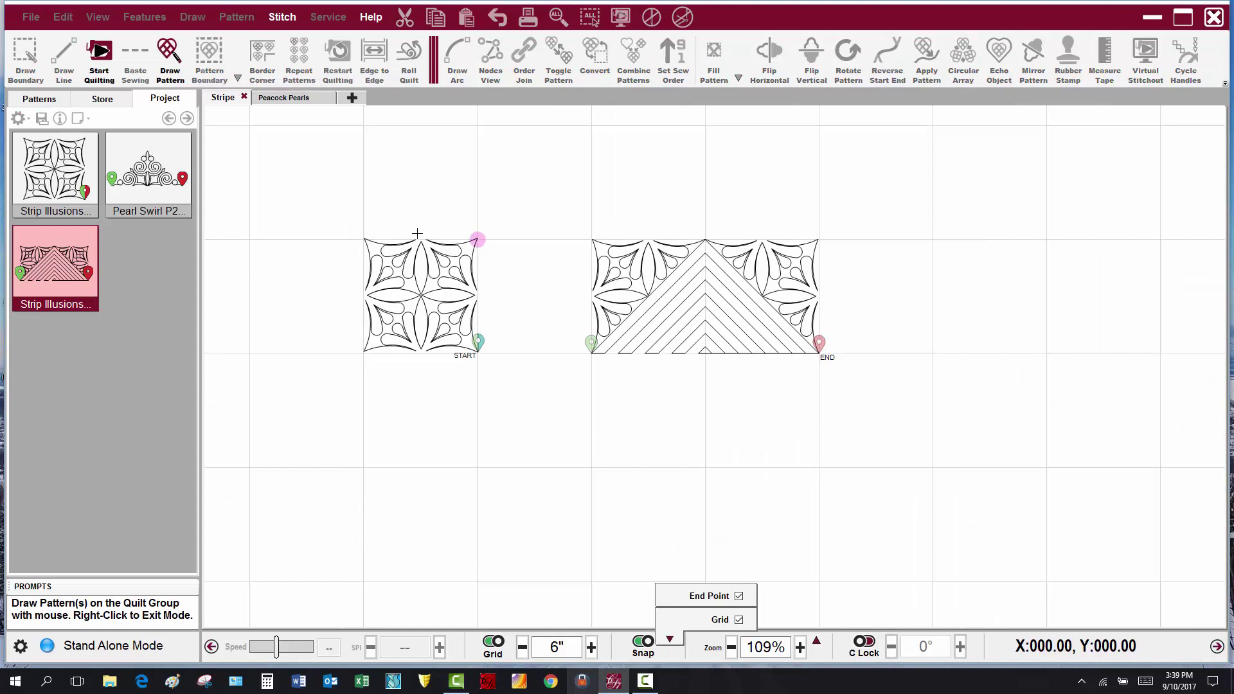
scroll(386, 236, "down", 5)
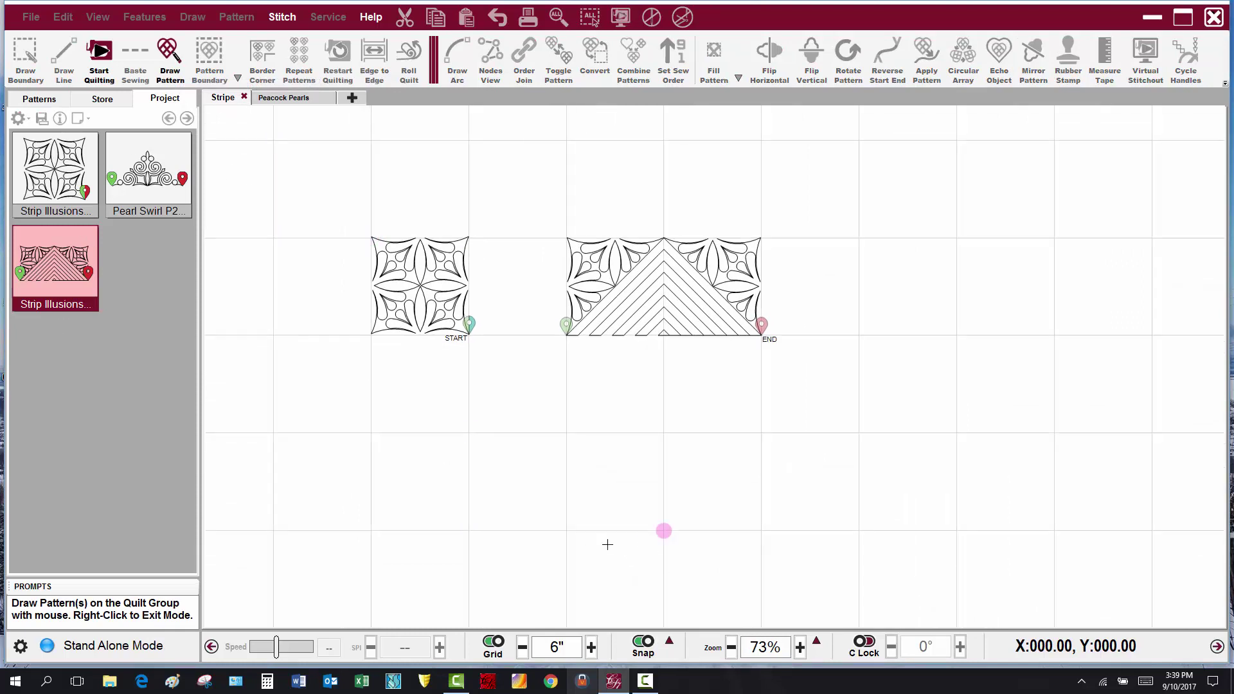
left_click(566, 531)
left_click(762, 531)
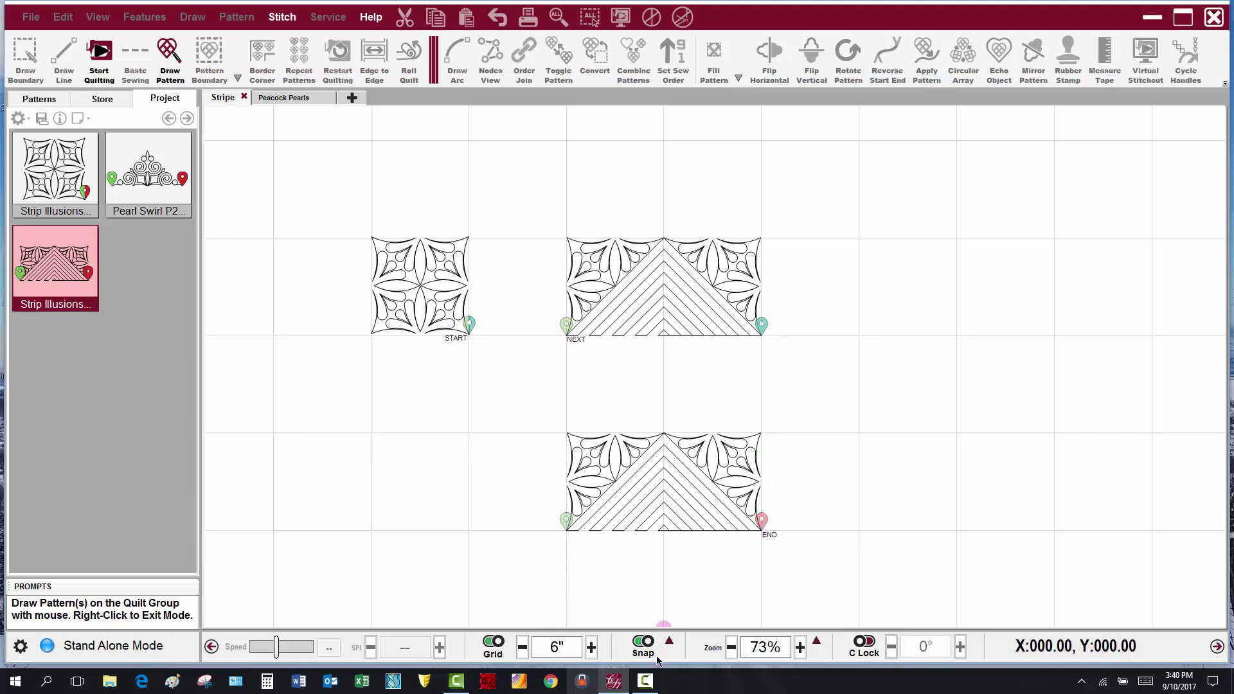
- Stop drawing and select the newly drawn lower feather stripe border
right_click(659, 622)
scroll(639, 559, "up", 3)
scroll(637, 566, "up", 2)
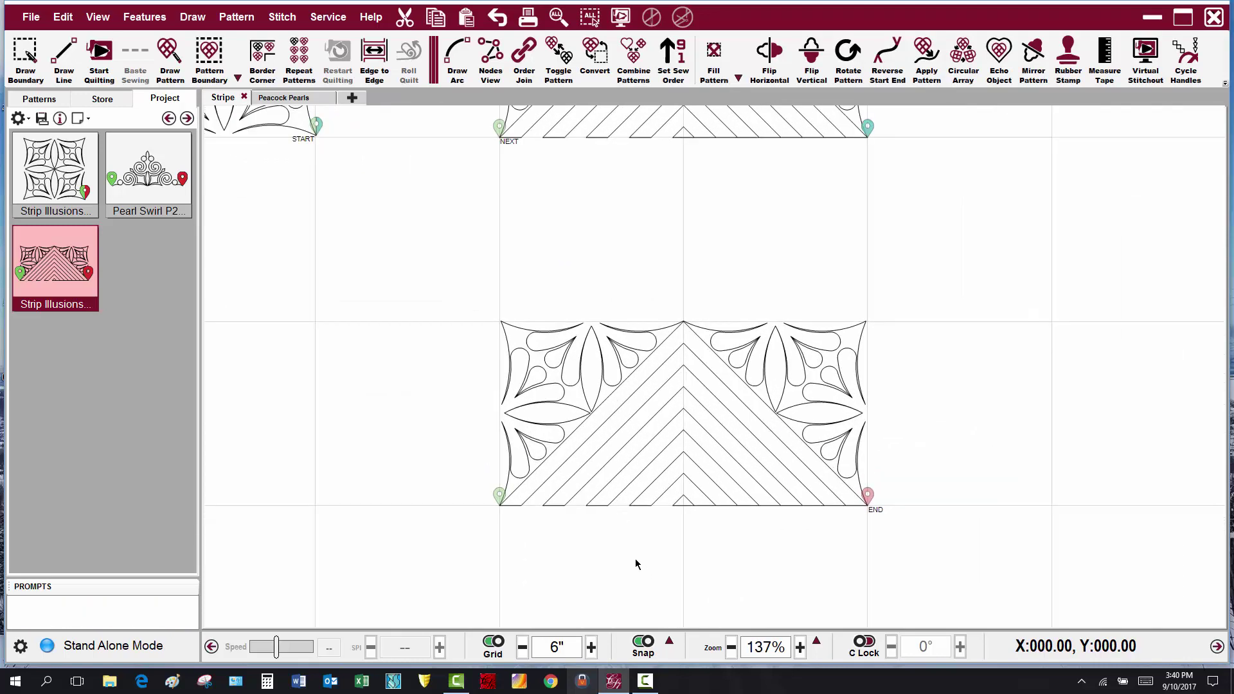
left_click(557, 649)
left_click(595, 474)
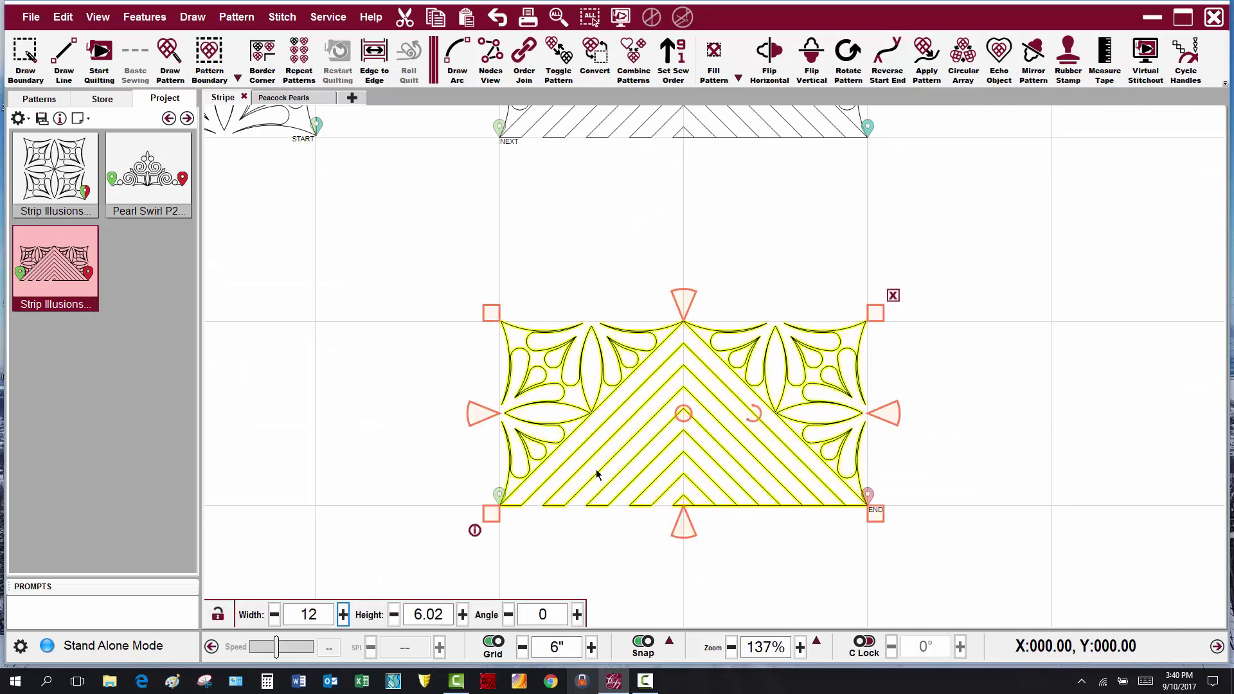
- Check the lower border's 12 by 6.02 size in Pattern Properties without changes, then show its commands
double_click(596, 469)
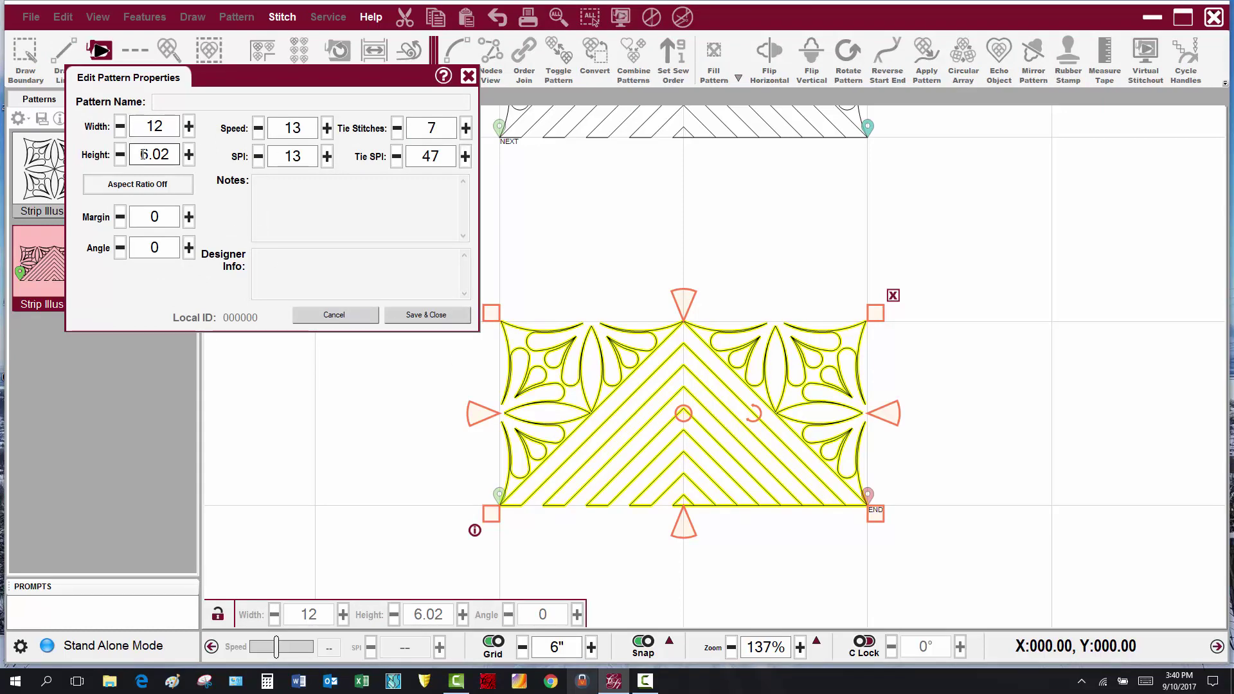
left_click(355, 317)
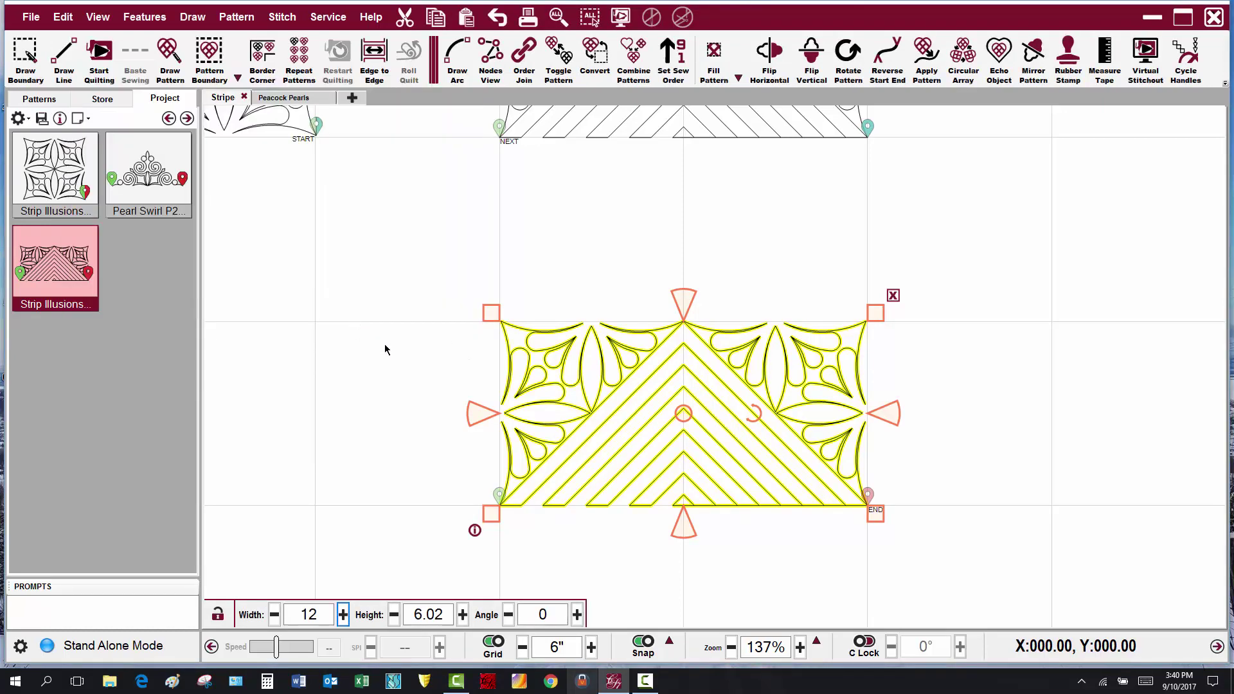
right_click(734, 427)
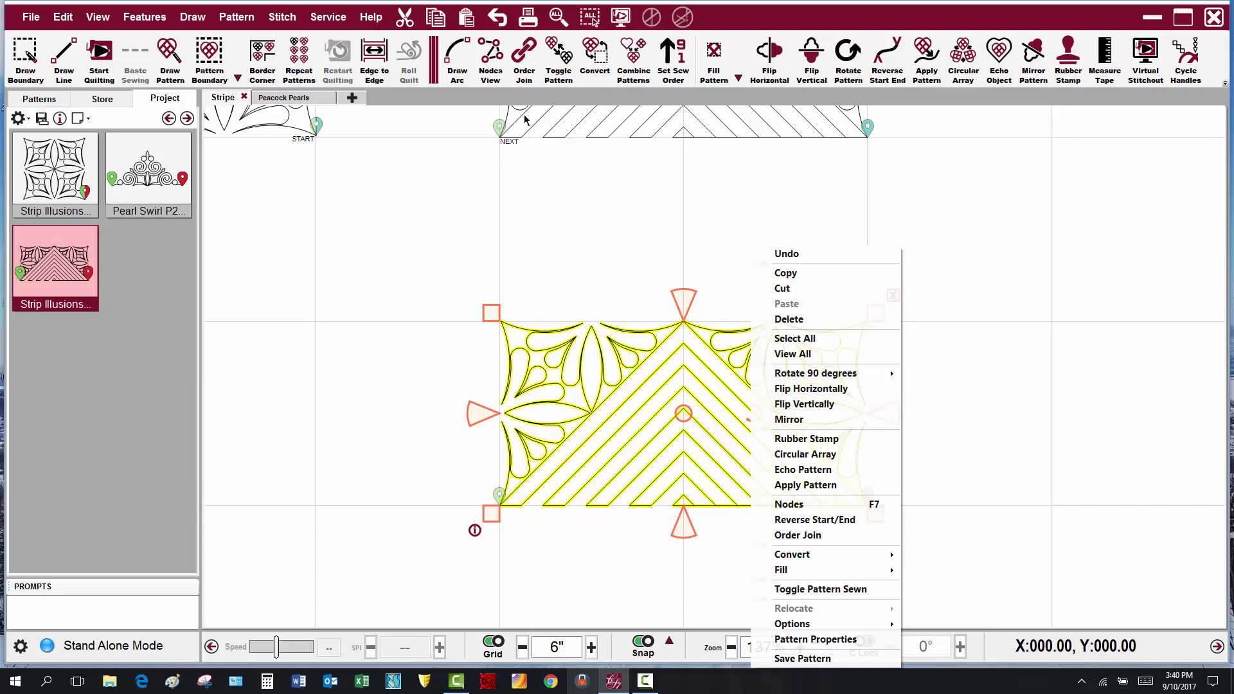
- In Nodes editing, exclude the chevron lines and delete the lower border's feather motifs
left_click(845, 509)
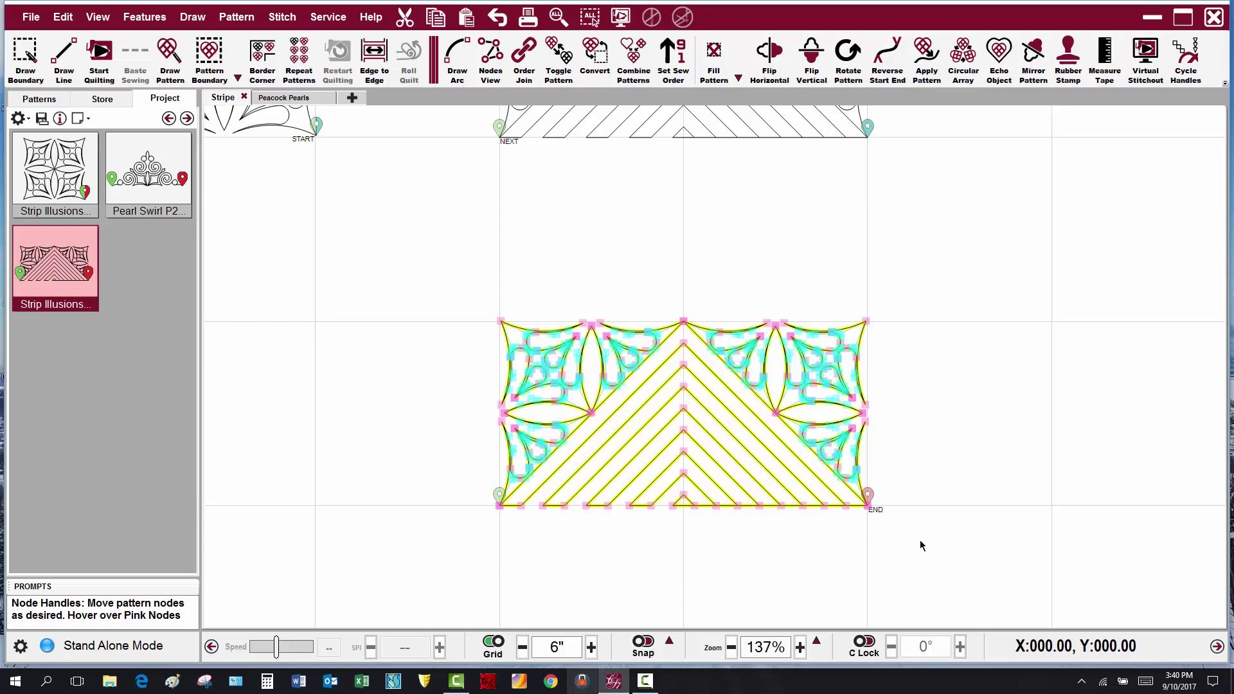
scroll(878, 551, "up", 4)
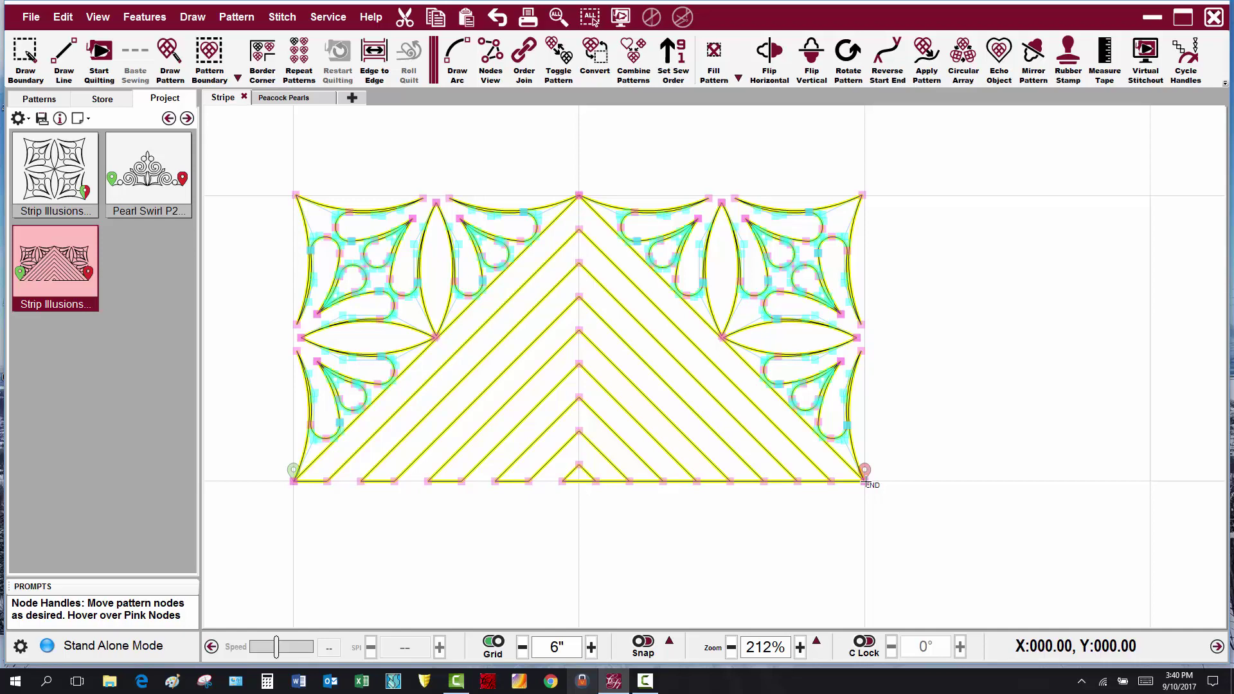
left_click(864, 481)
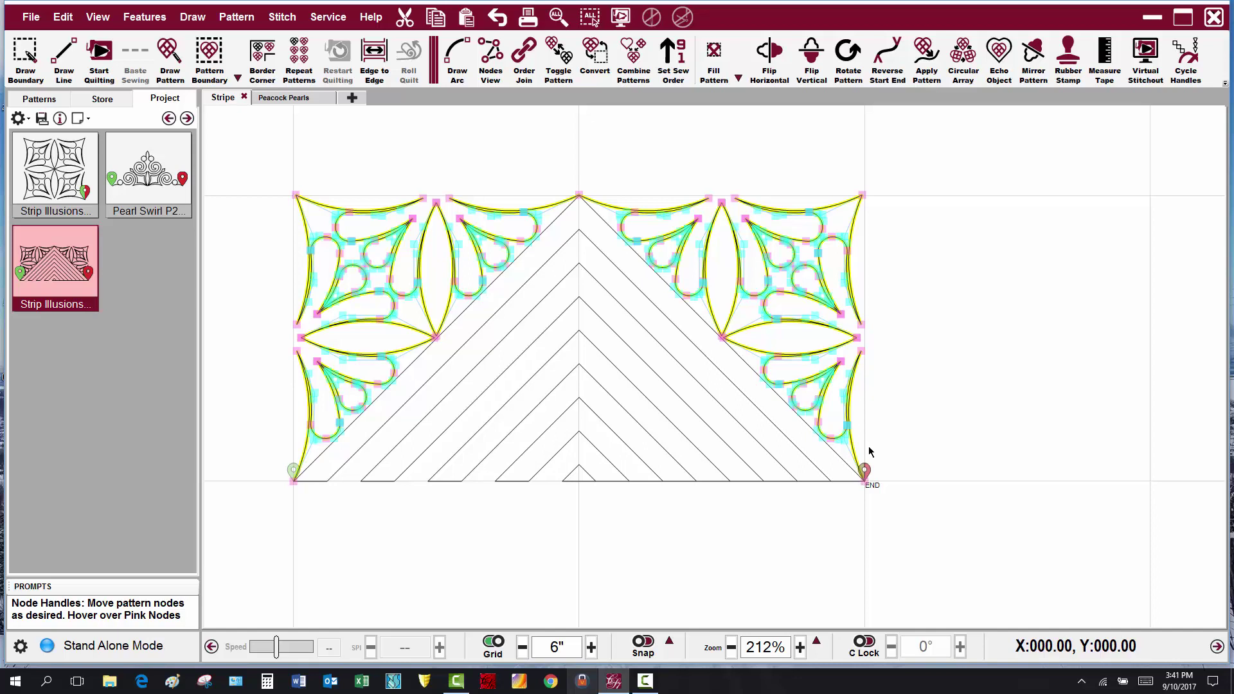
key("Delete")
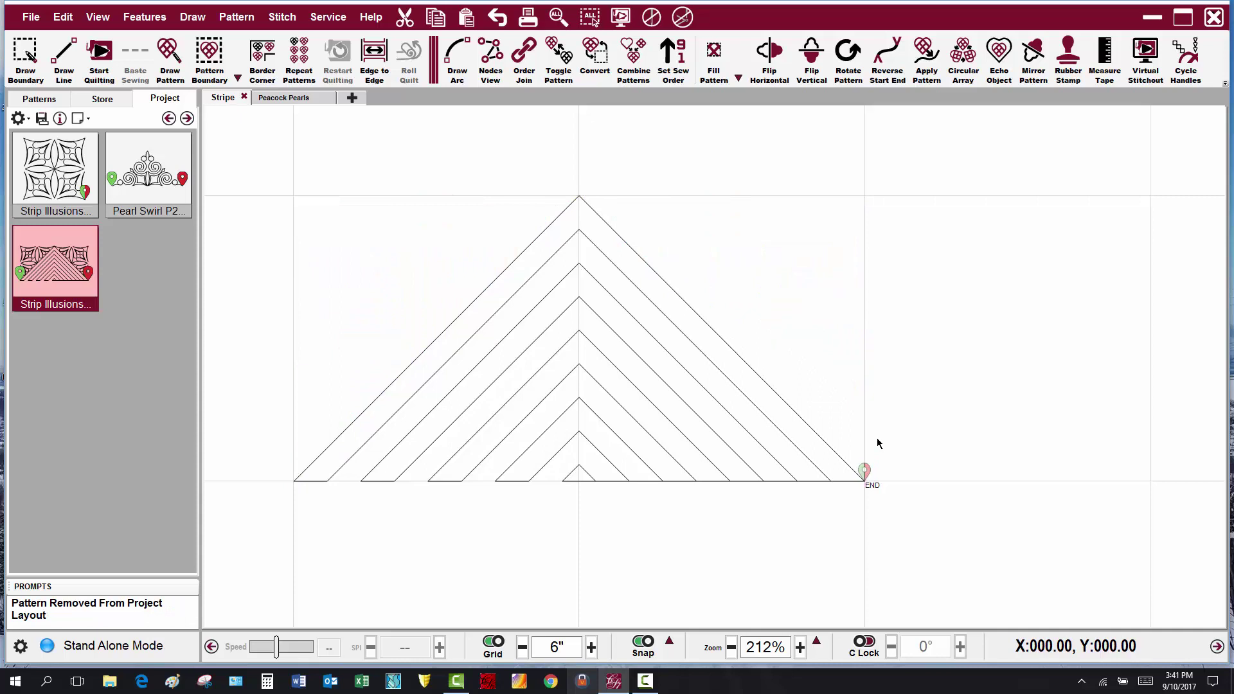
- Lay Pearl Swirl P2 from the left corner to the apex and from the apex to the right corner
left_click(144, 191)
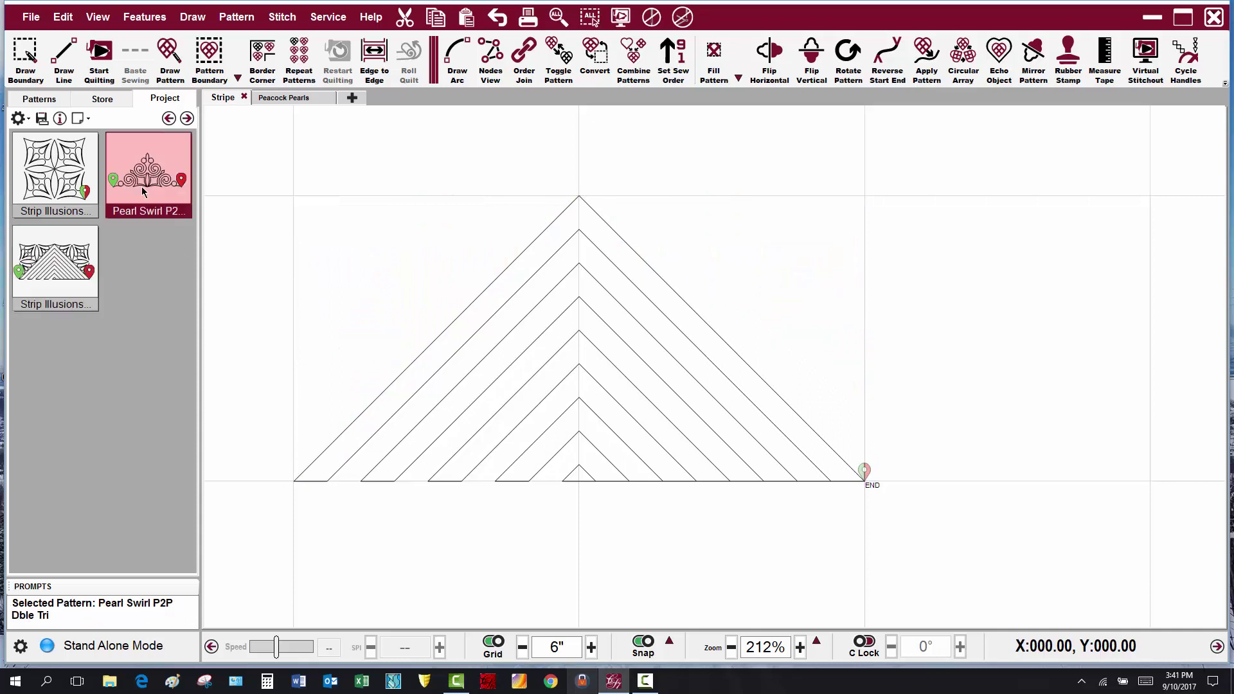
left_click(170, 51)
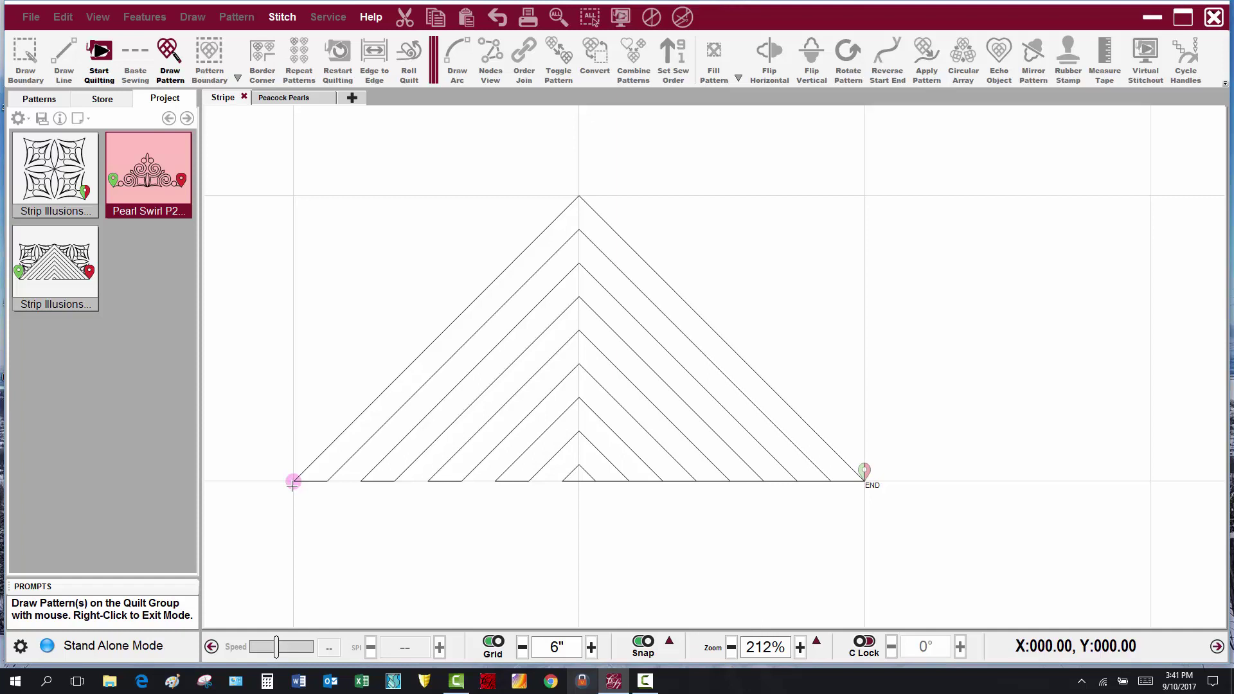
left_click_drag(293, 484, 579, 205)
left_click_drag(579, 199, 861, 465)
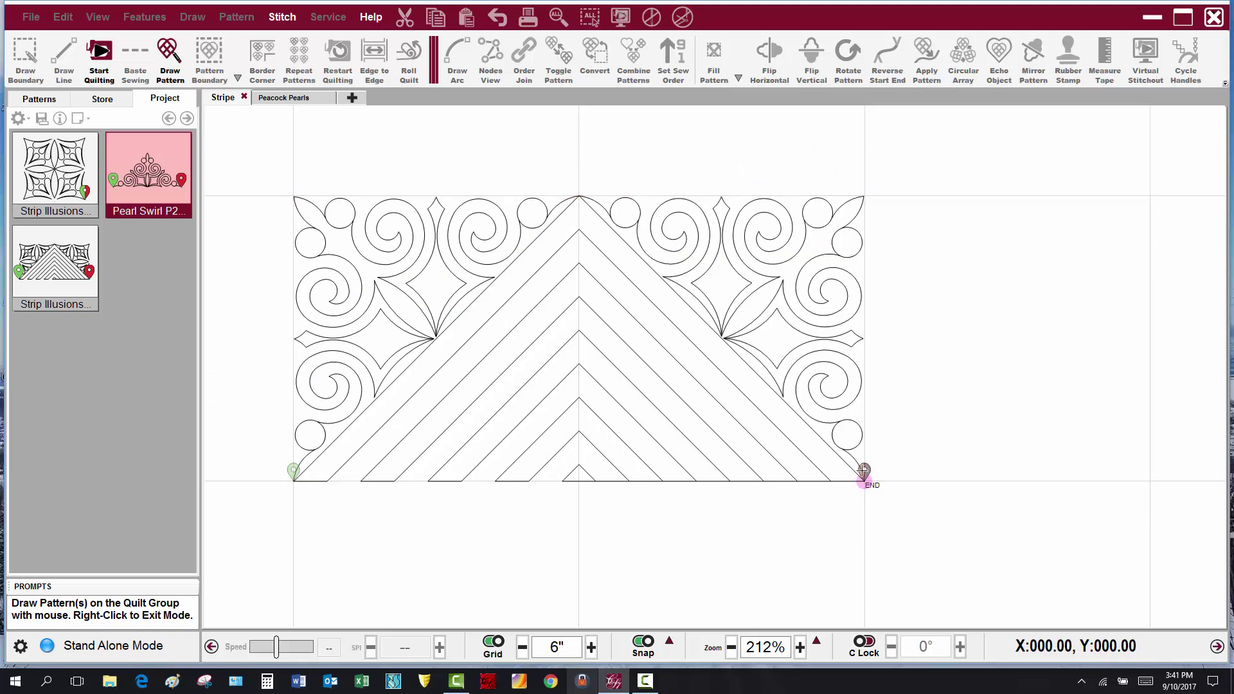
right_click(864, 473)
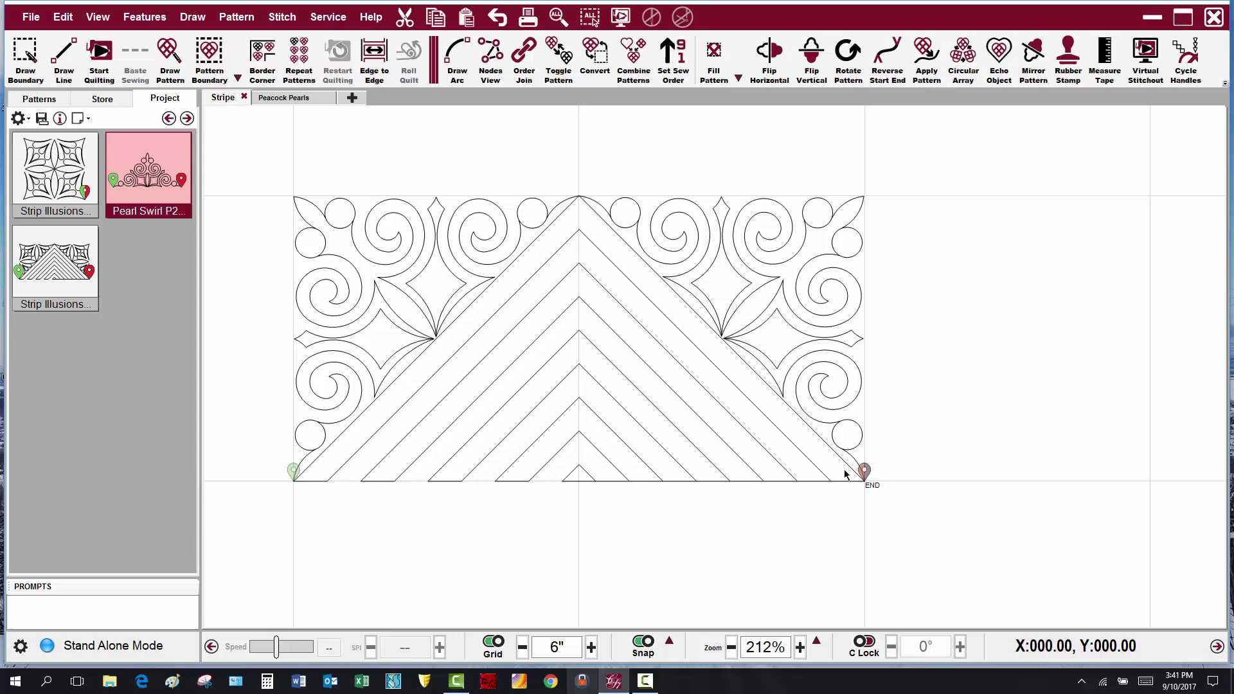
- Order Join the chevron triangle and Pearl Swirl pieces into one sorted sequence, then deselect
left_click(329, 362)
left_click(329, 363)
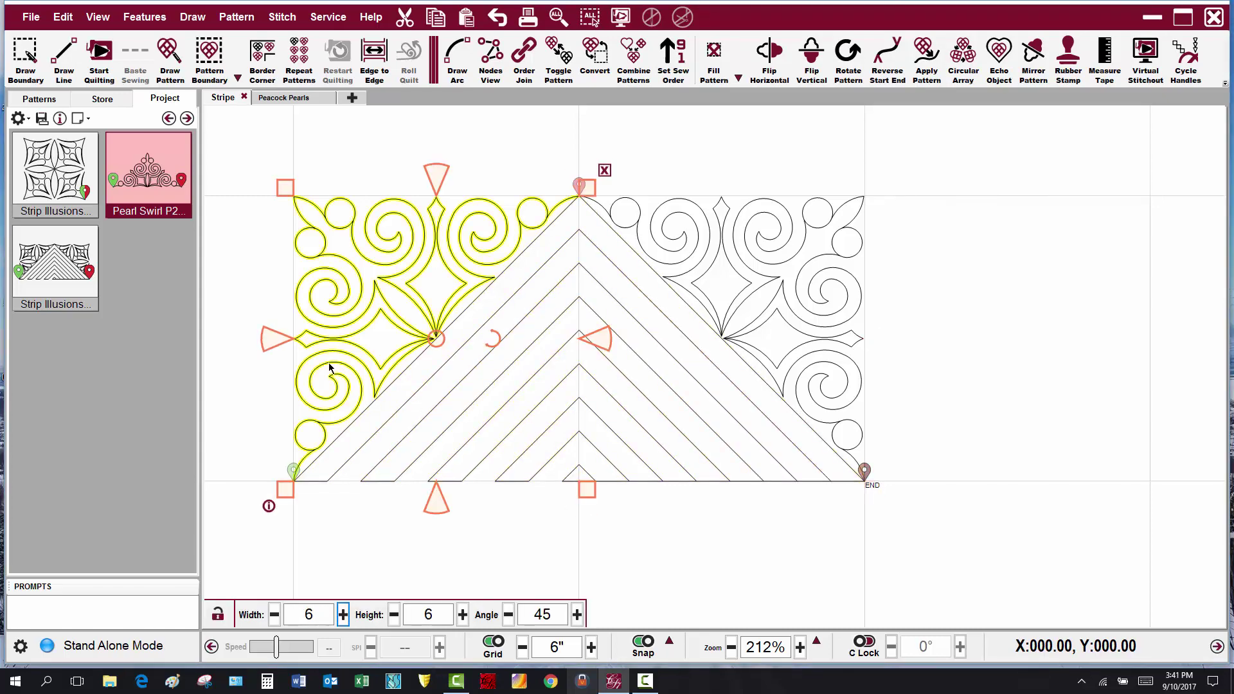
left_click(525, 63)
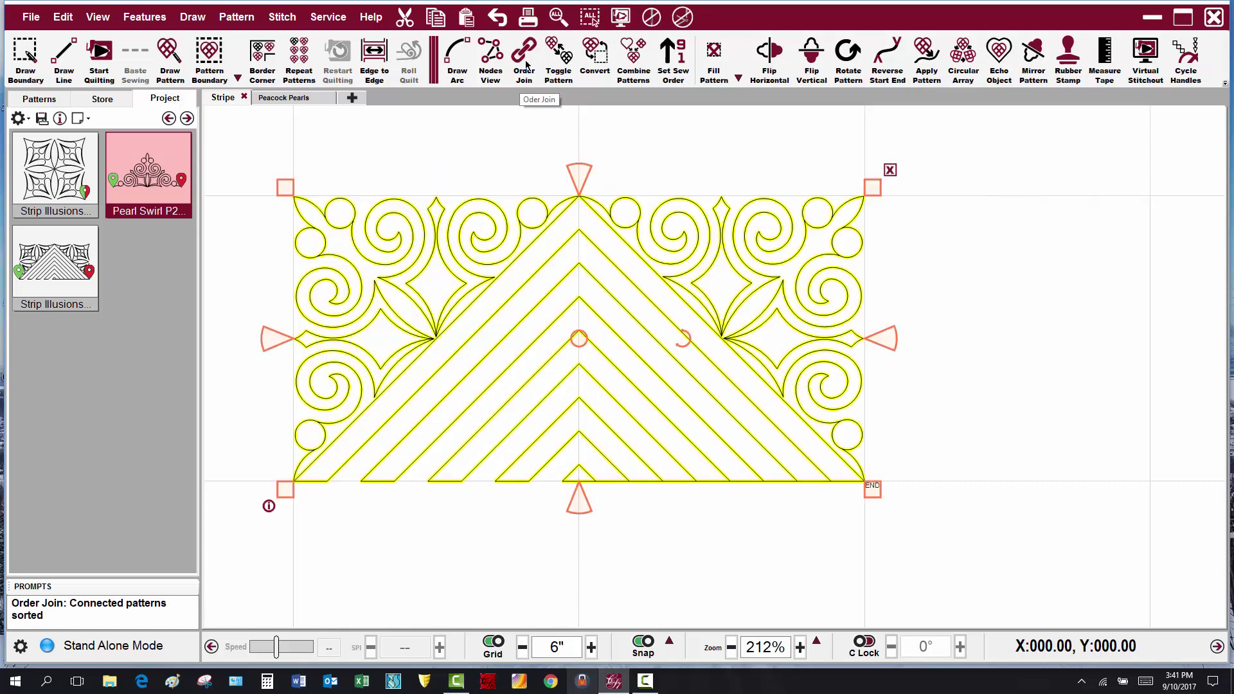
left_click(1058, 509)
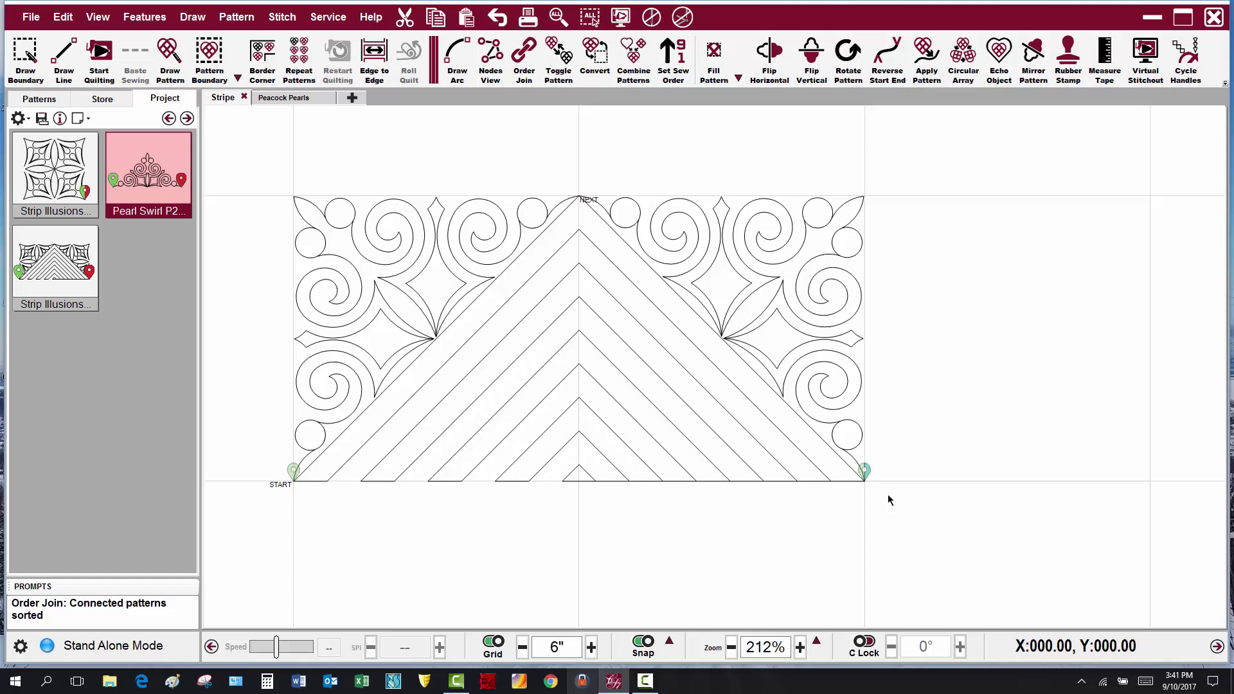
scroll(958, 394, "down", 1)
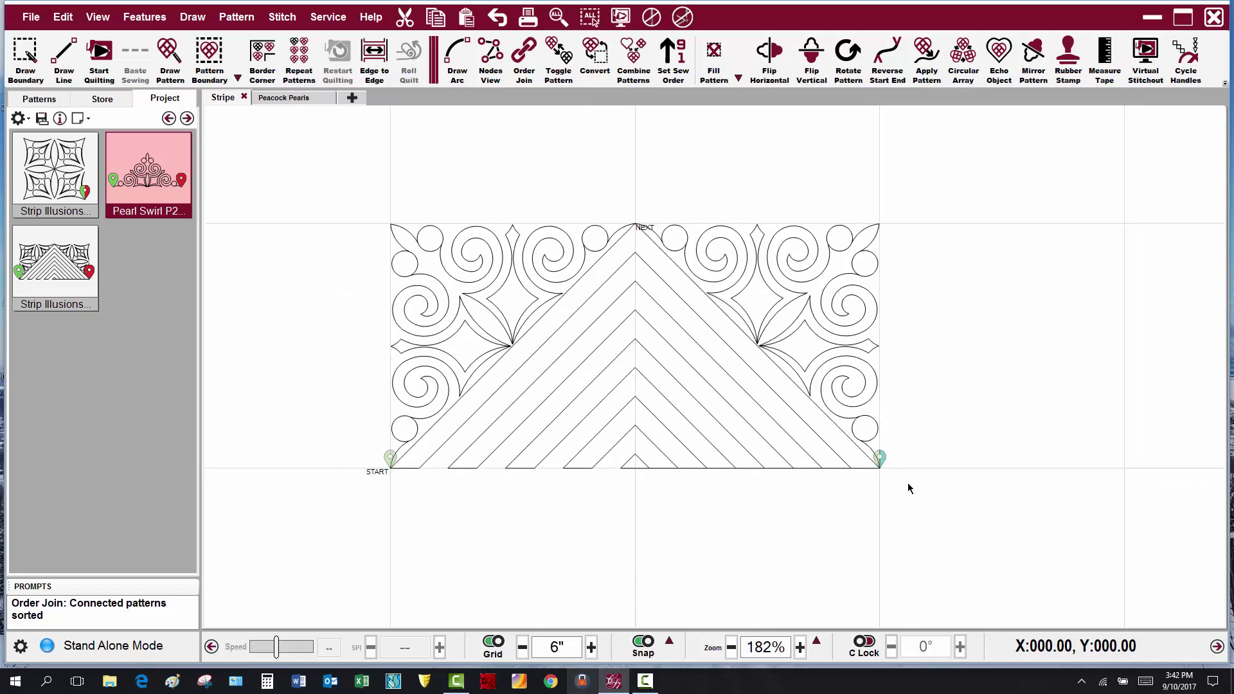
- Save the joined stripe as 'Pearl Swirl Stripe botrder', a Border, Point to Point pattern in the designer's collection
left_click_drag(893, 494, 367, 287)
right_click(636, 397)
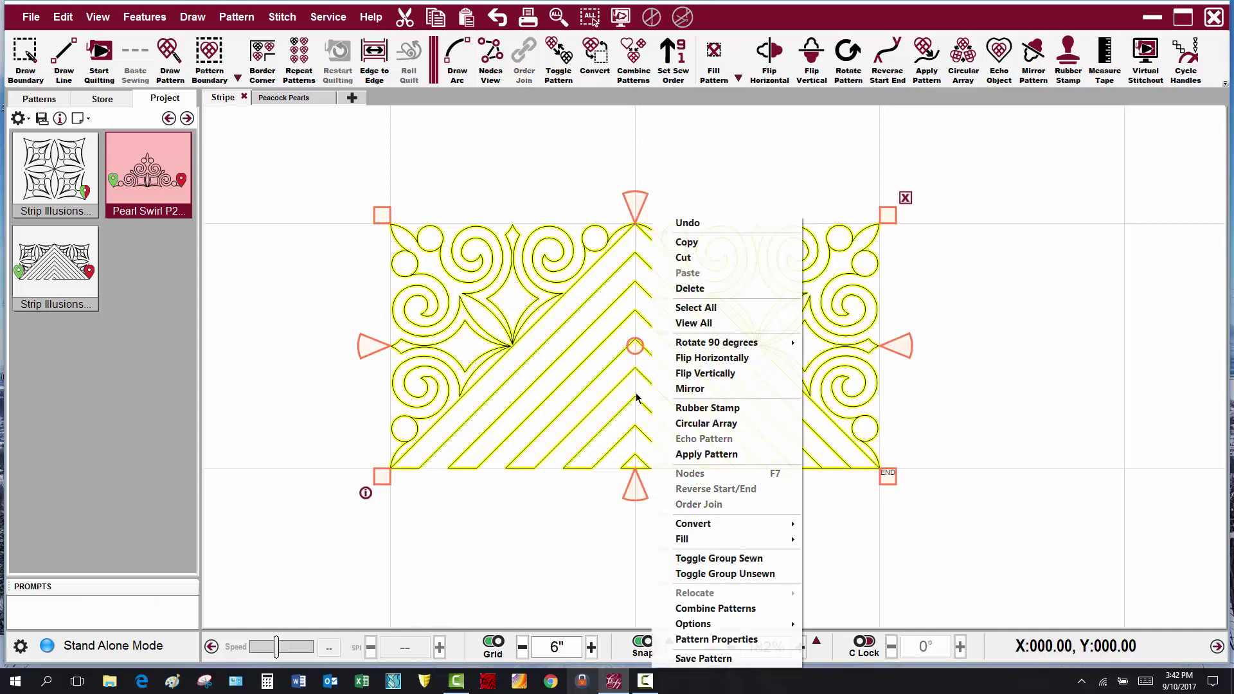
left_click(739, 661)
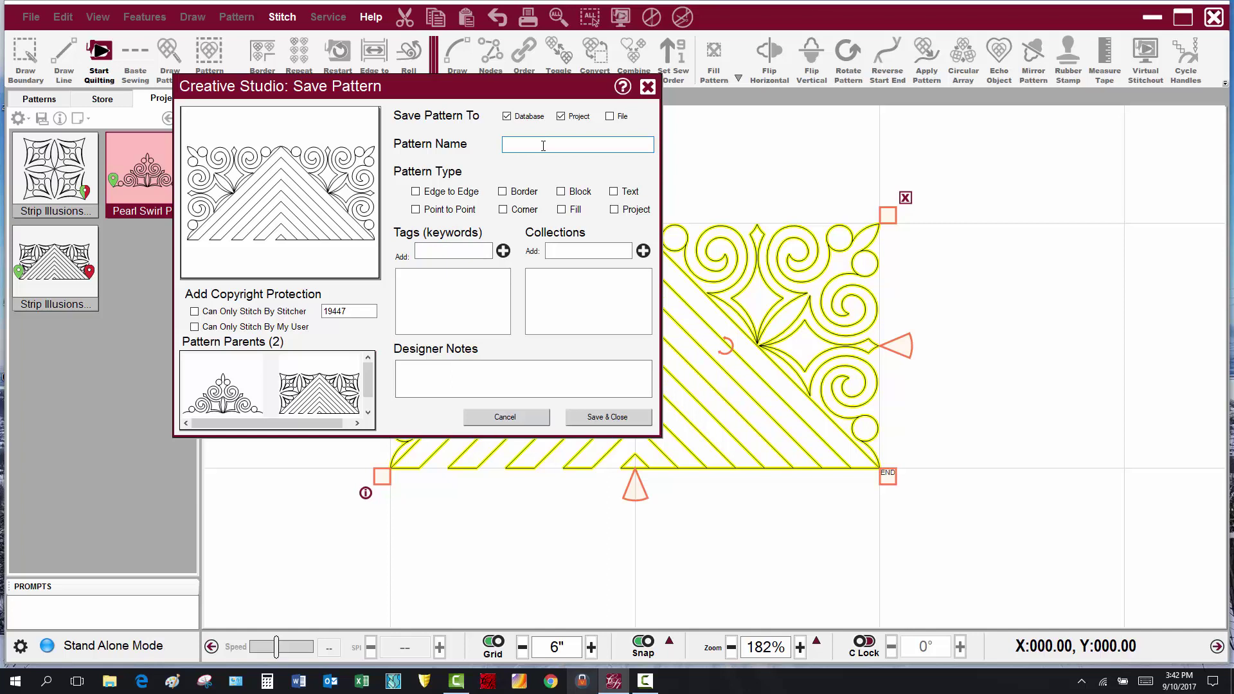
type("Pearl Swirl Stripe botrder")
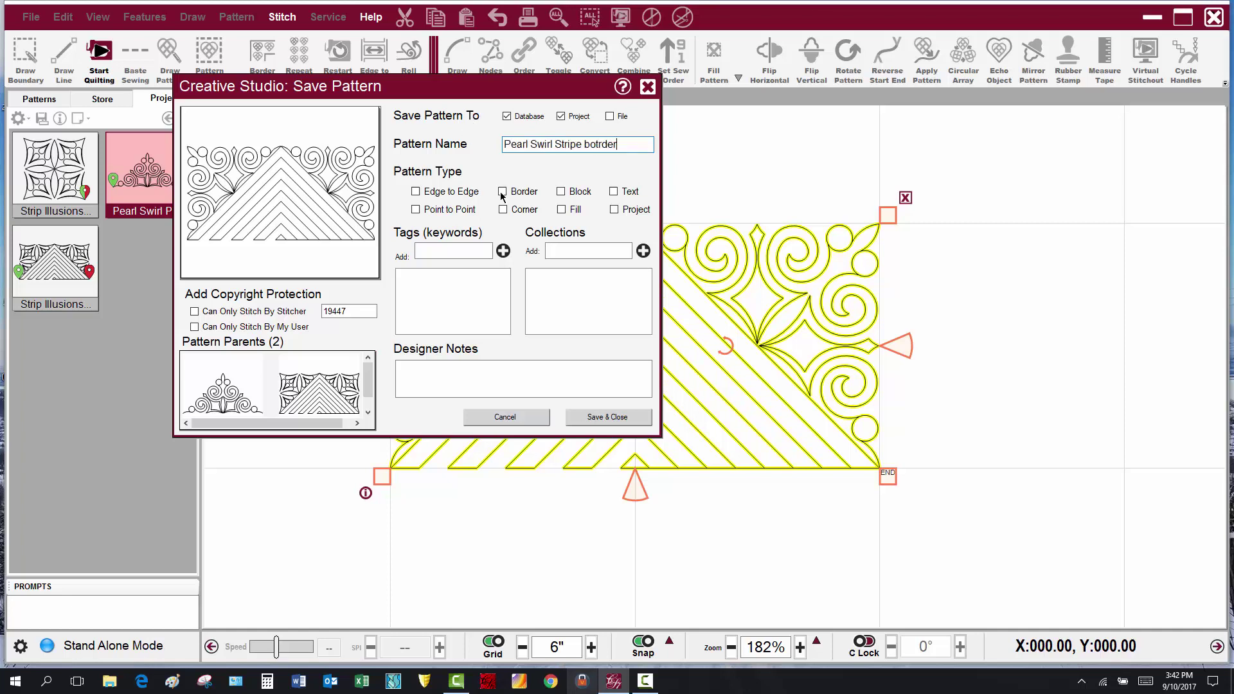
left_click(416, 210)
left_click(564, 252)
type("Joyce Lundrigan")
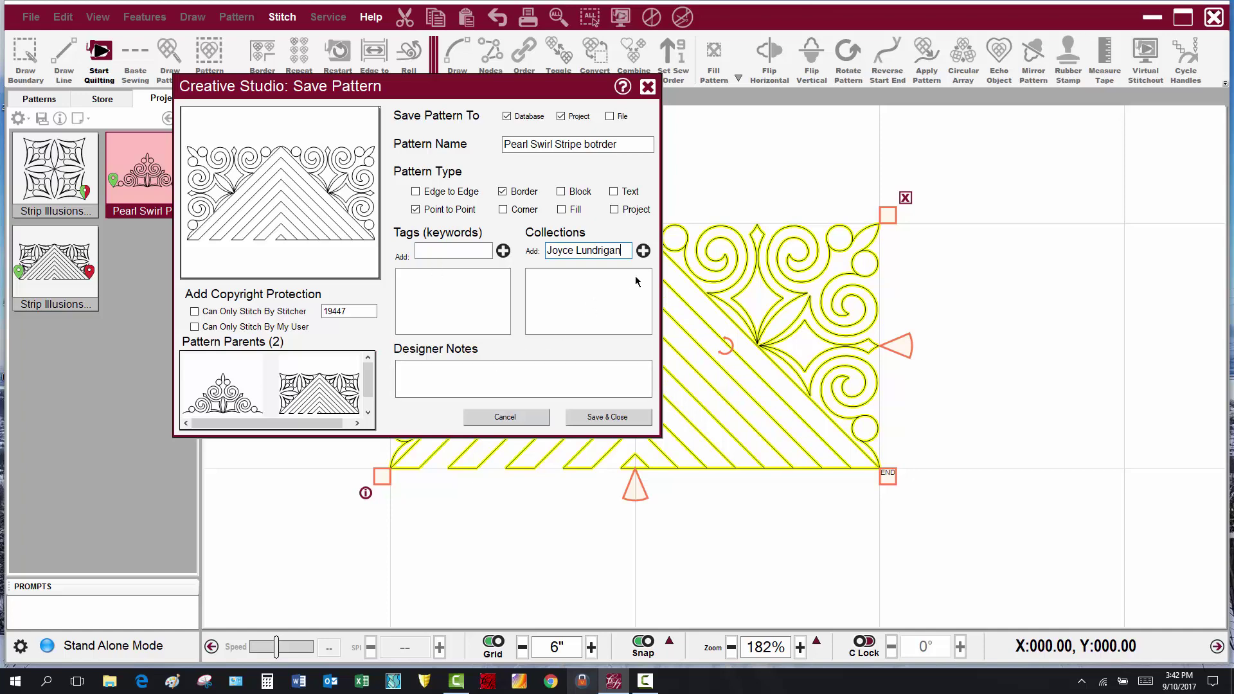
left_click(643, 251)
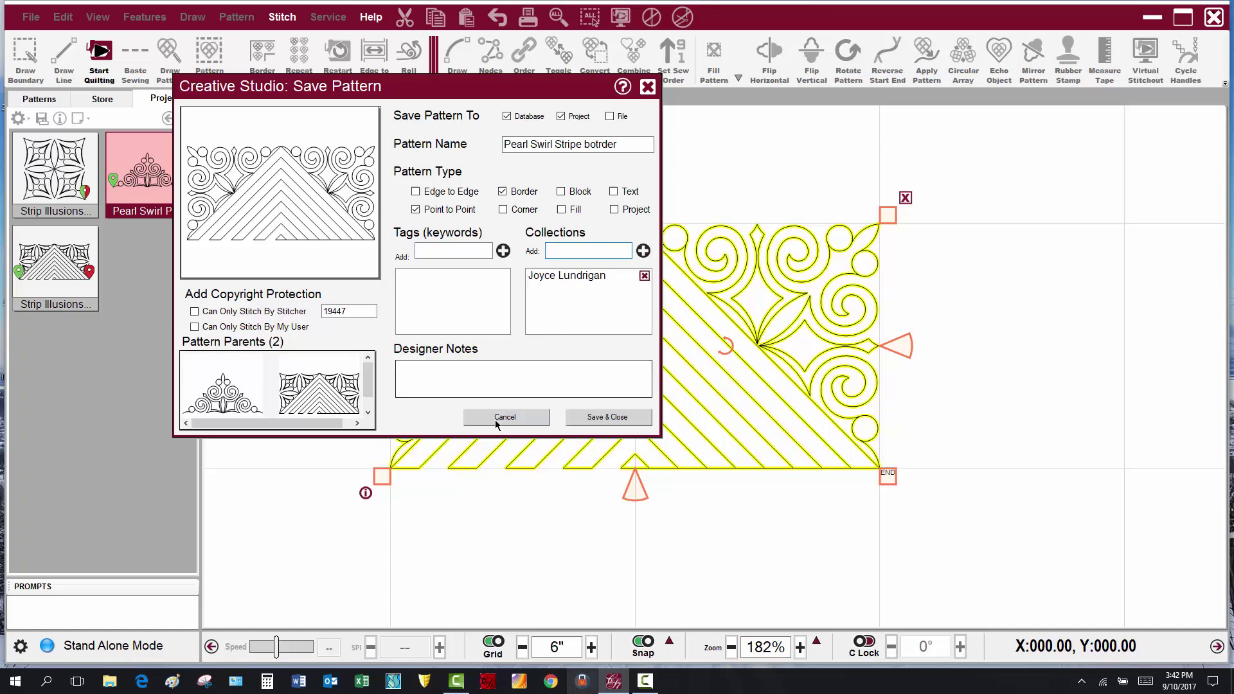
left_click(595, 417)
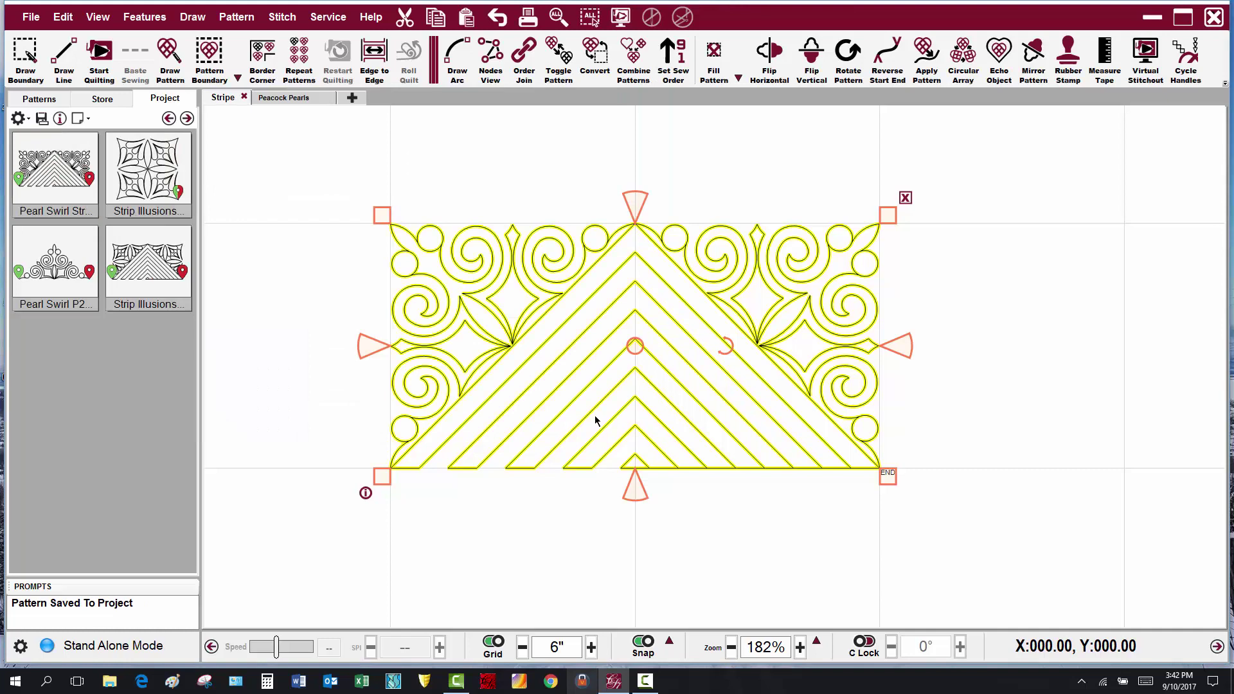
- Draw two Pearl Swirl triangles forming a 6 by 6 square block left of the stripe, then select it
scroll(894, 257, "down", 3)
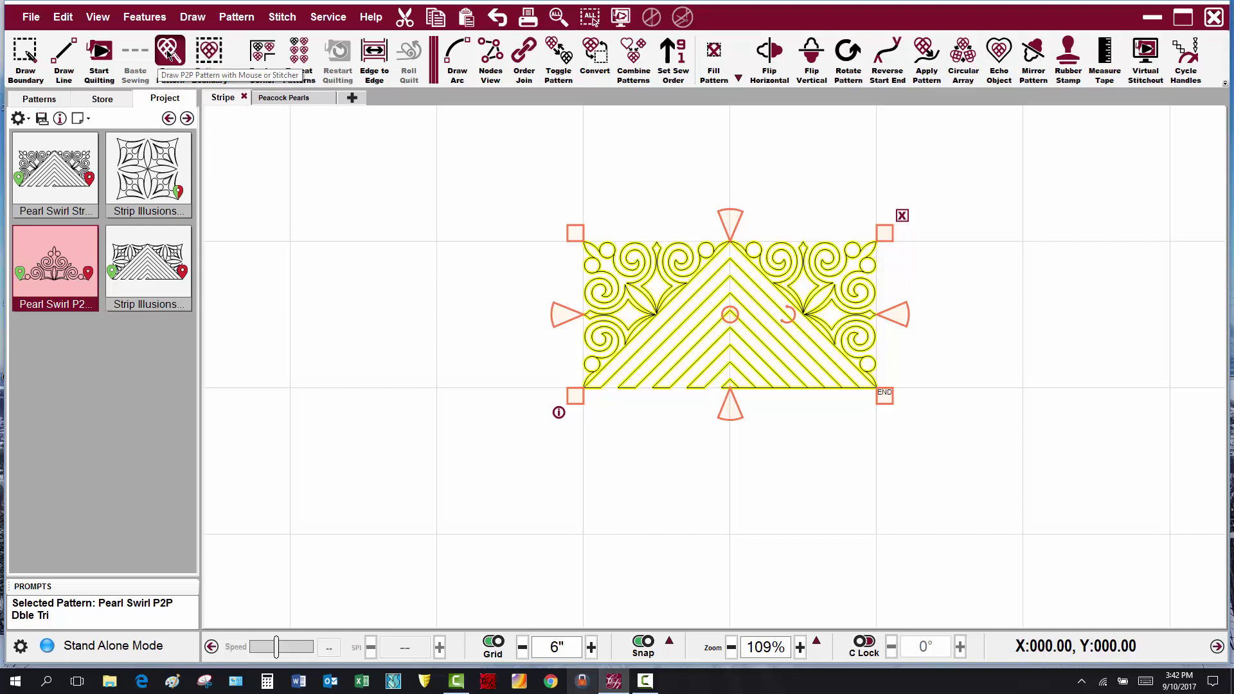
left_click(169, 53)
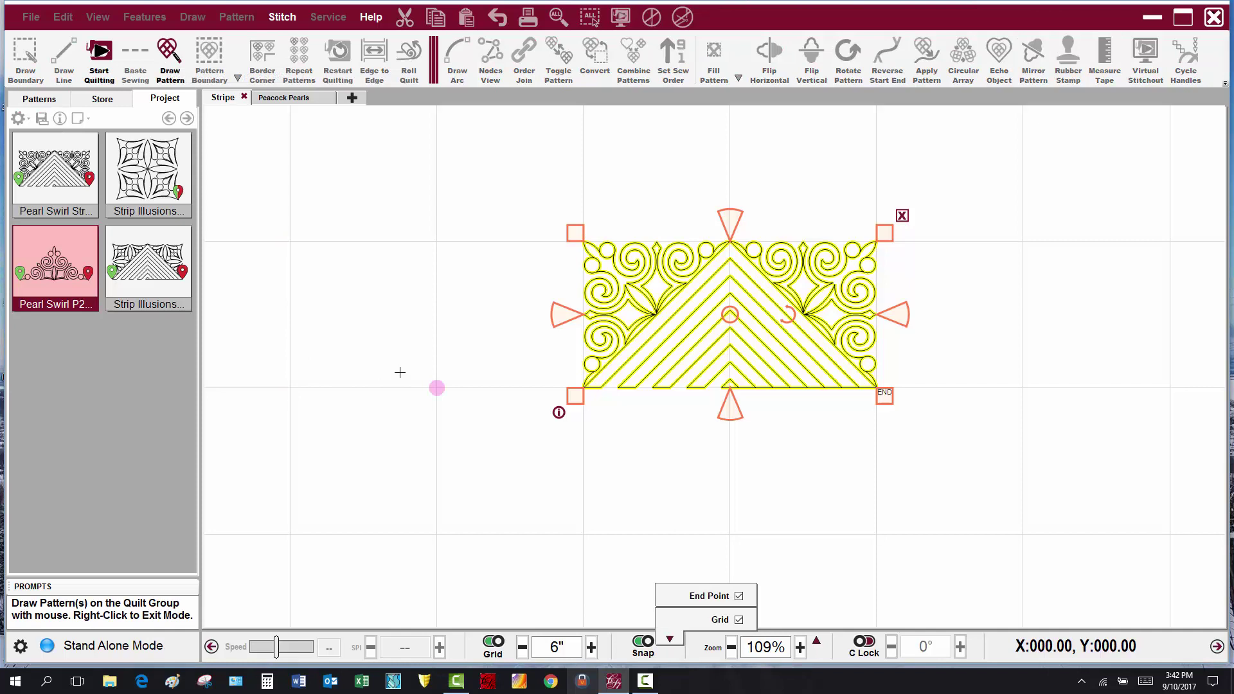
left_click(435, 390)
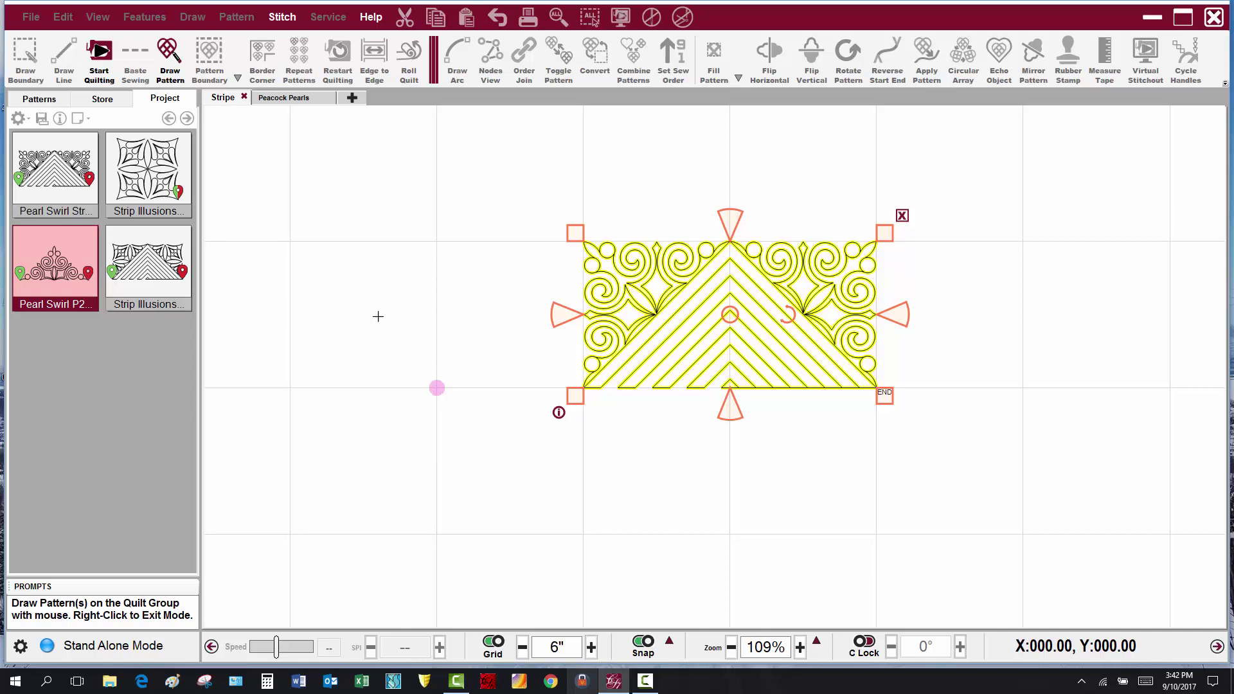
left_click(299, 251)
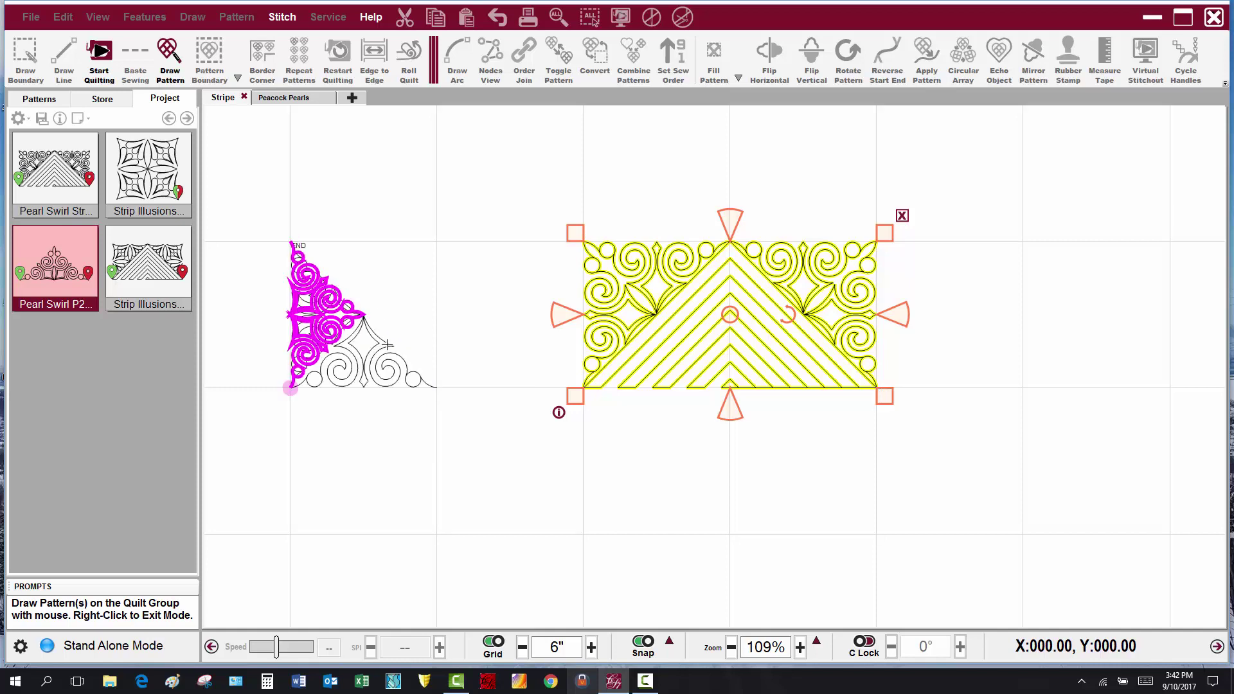
left_click(435, 388)
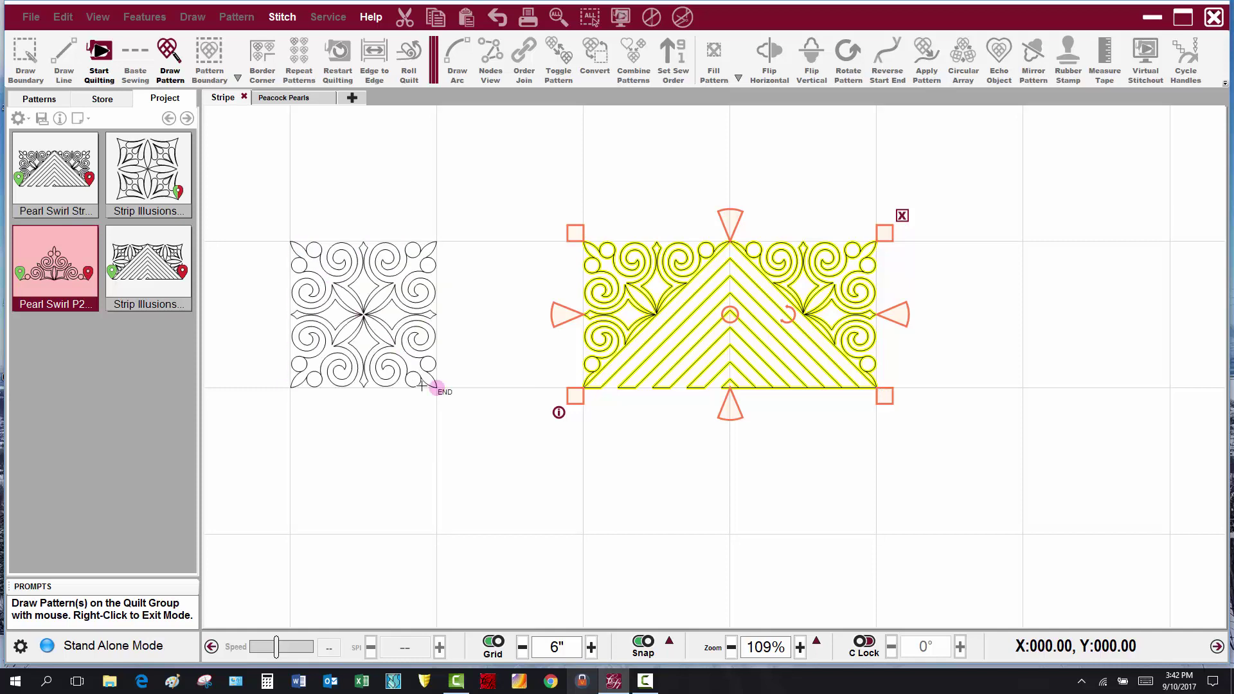
right_click(422, 387)
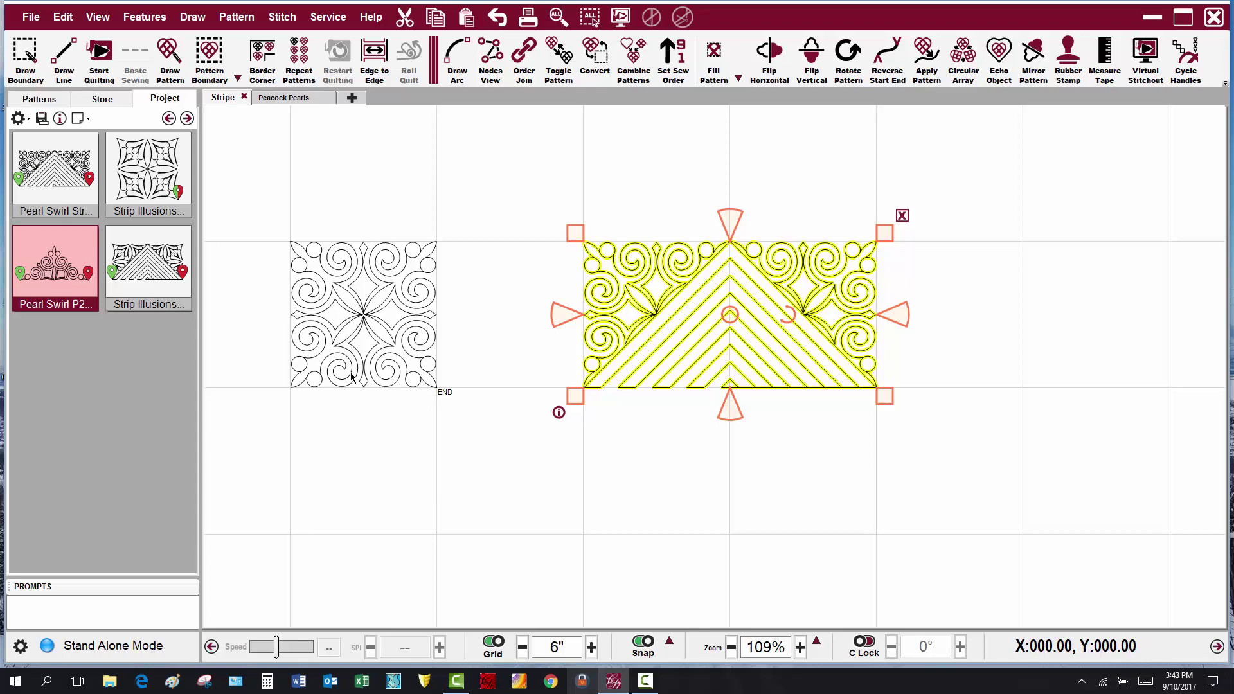
left_click(314, 378)
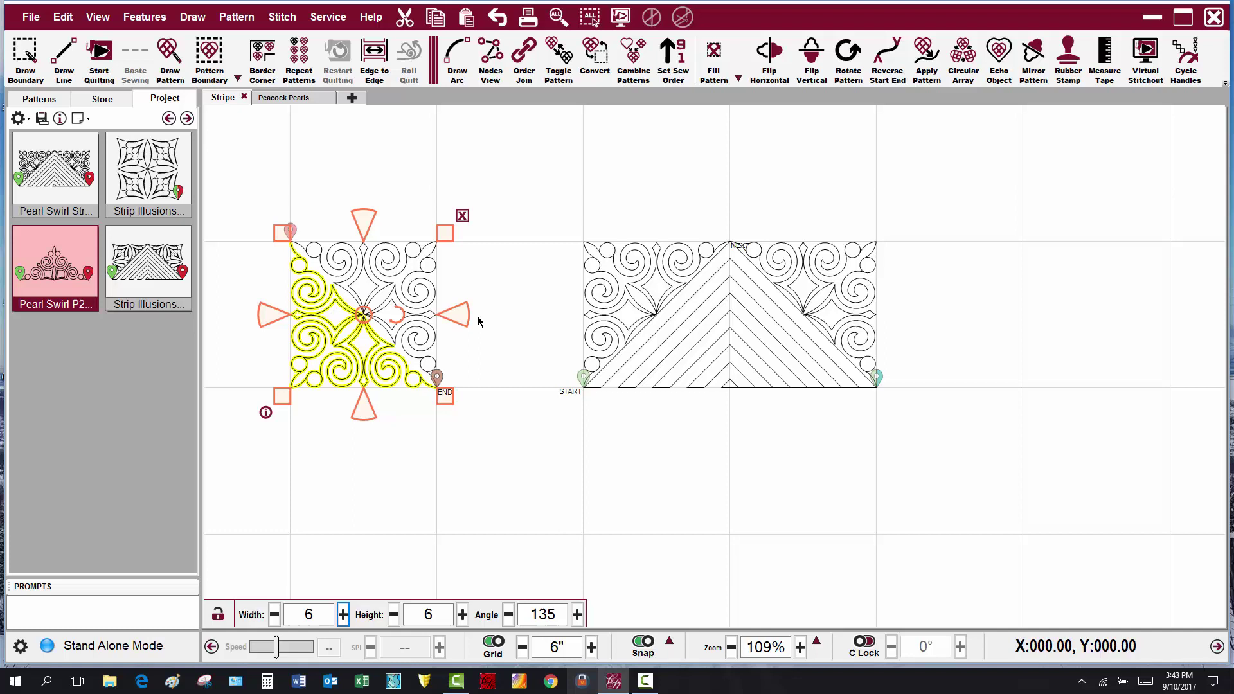
- Save the square block as Corner pattern 'Pearl Swirl Stripe Corner' in the designer's collection
left_click(596, 184)
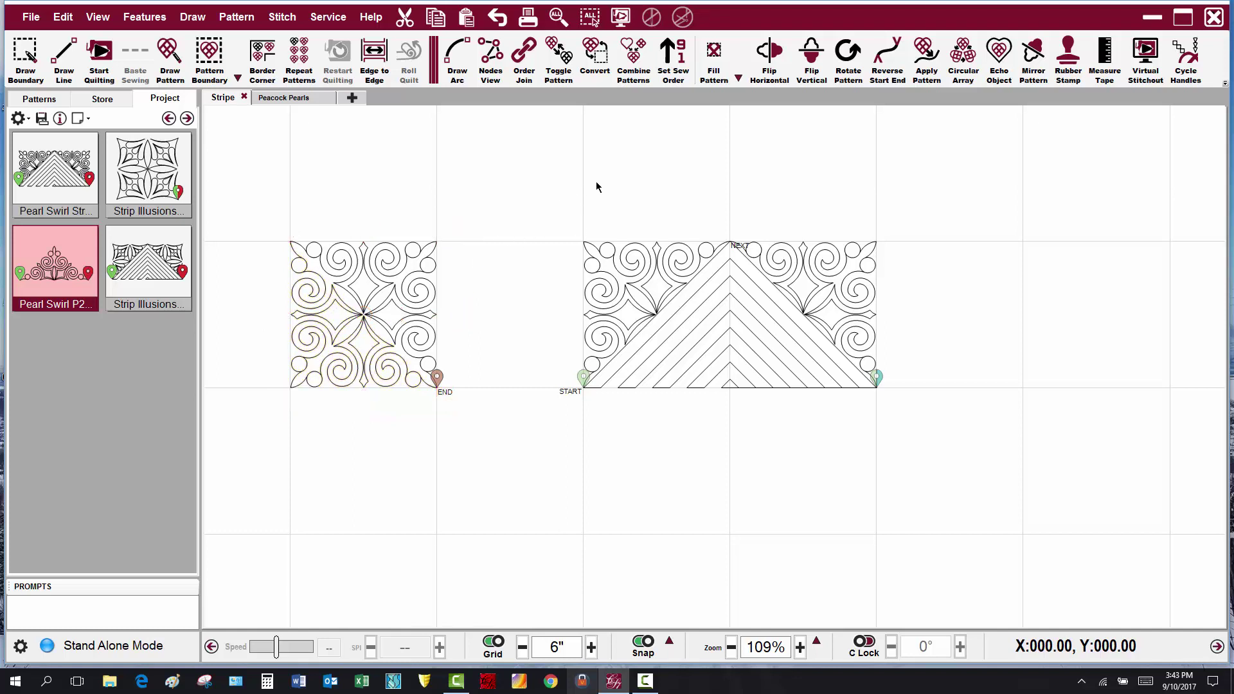
left_click_drag(467, 442, 283, 259)
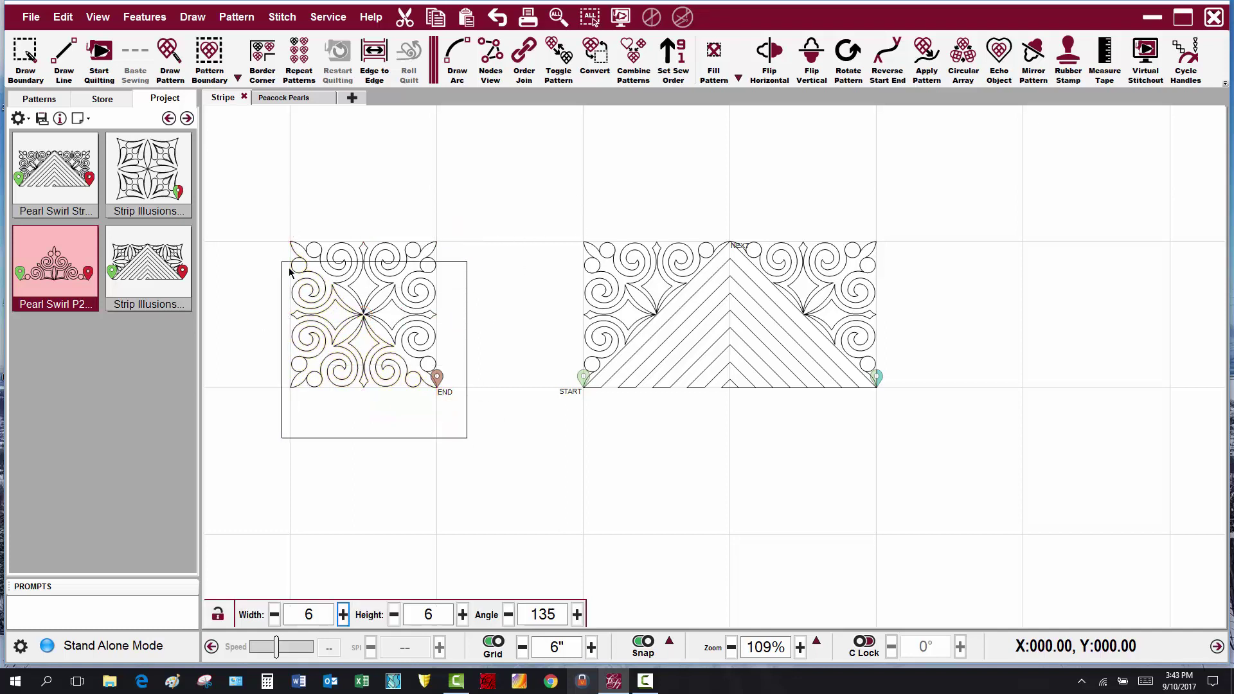
right_click(407, 350)
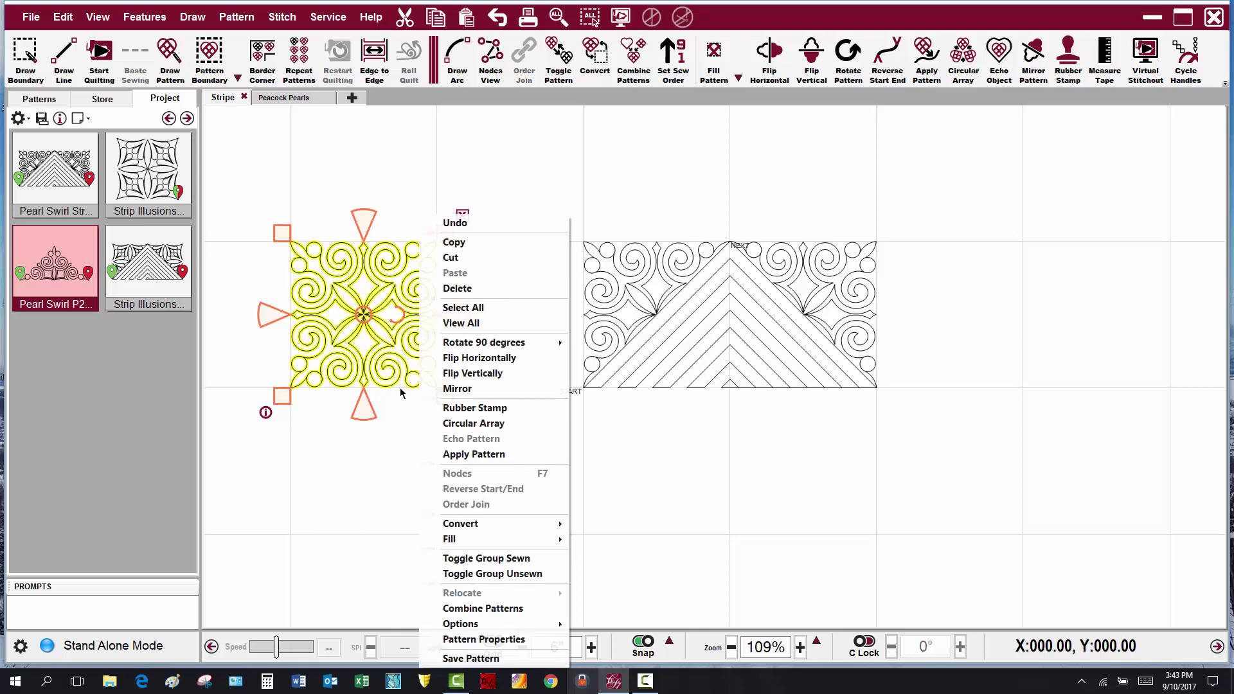
left_click(521, 658)
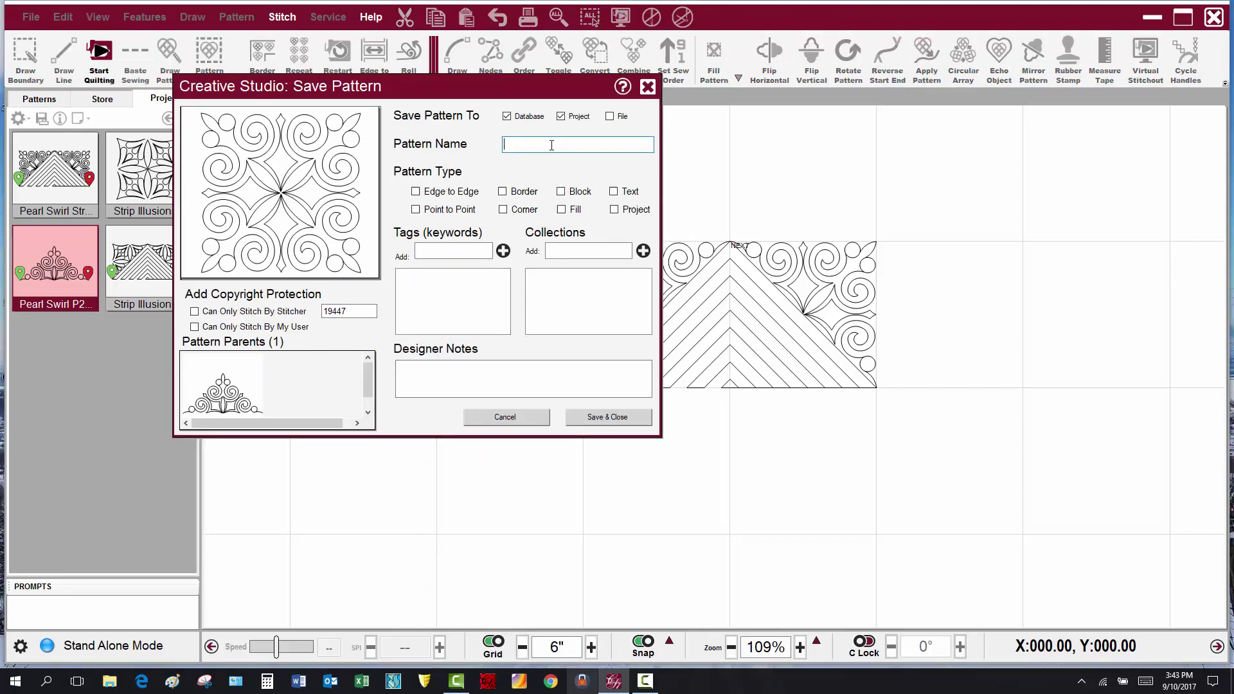
type("Pearl Swirl Stripe Corner")
left_click(503, 209)
left_click(568, 255)
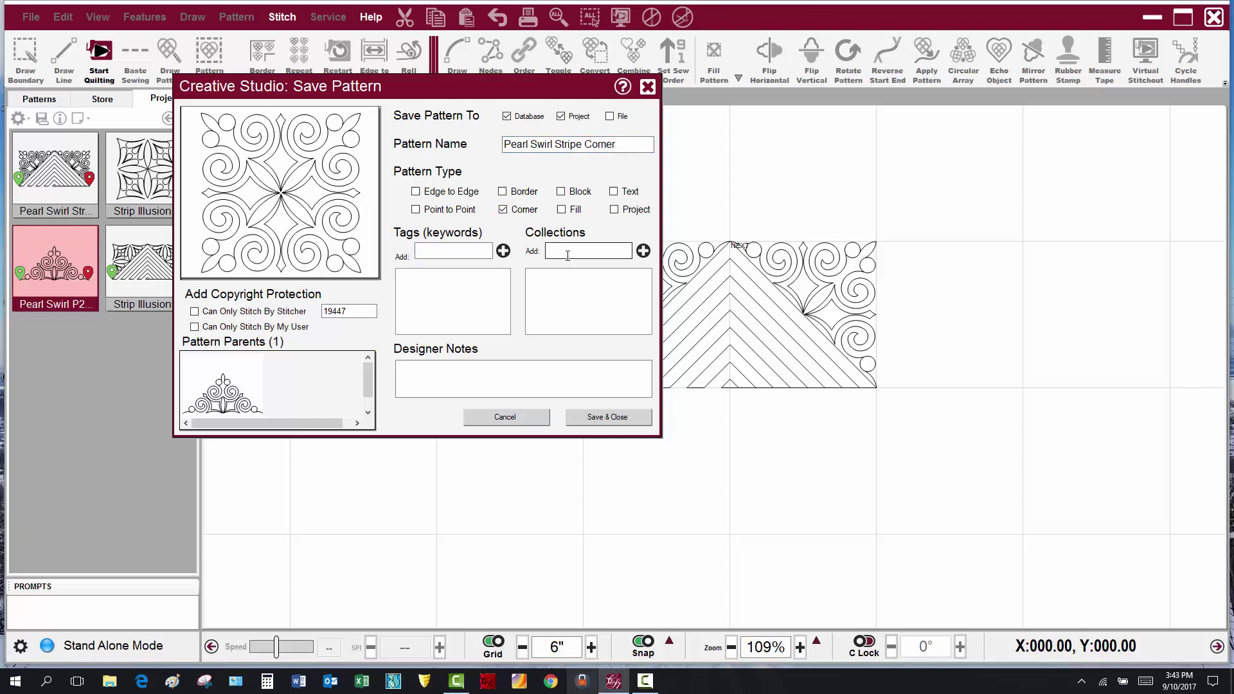
left_click(566, 255)
type("Joyce Lundrigan")
left_click(643, 251)
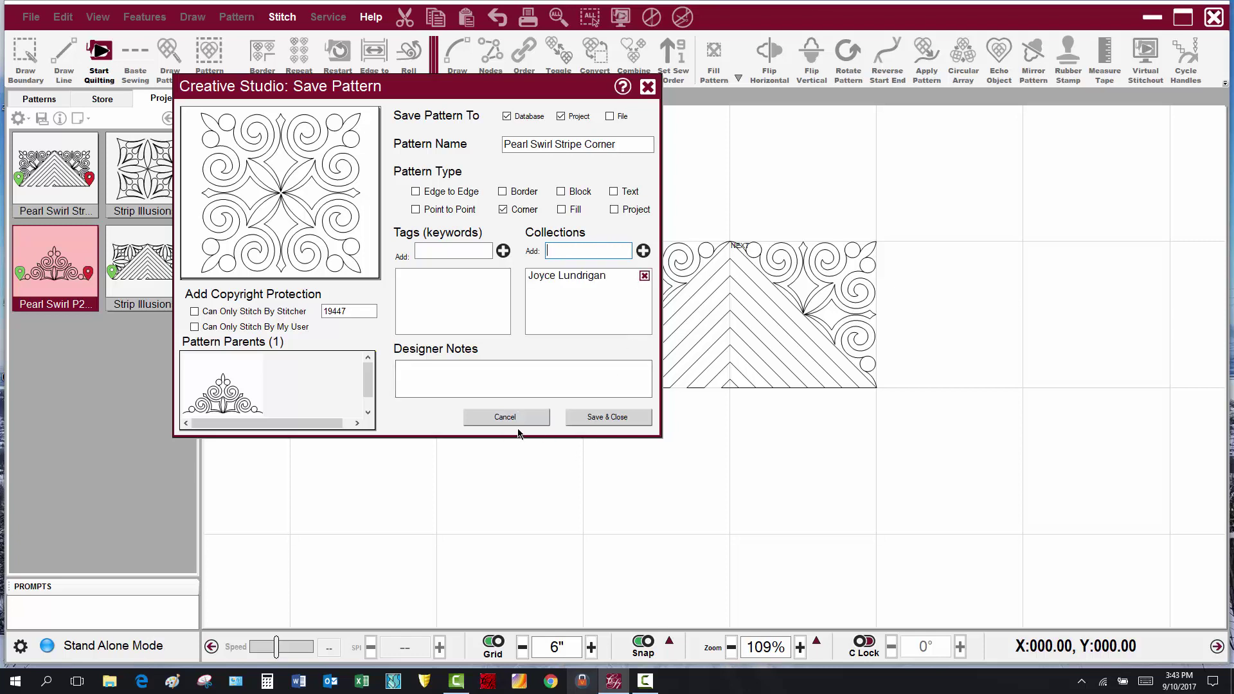
left_click(609, 417)
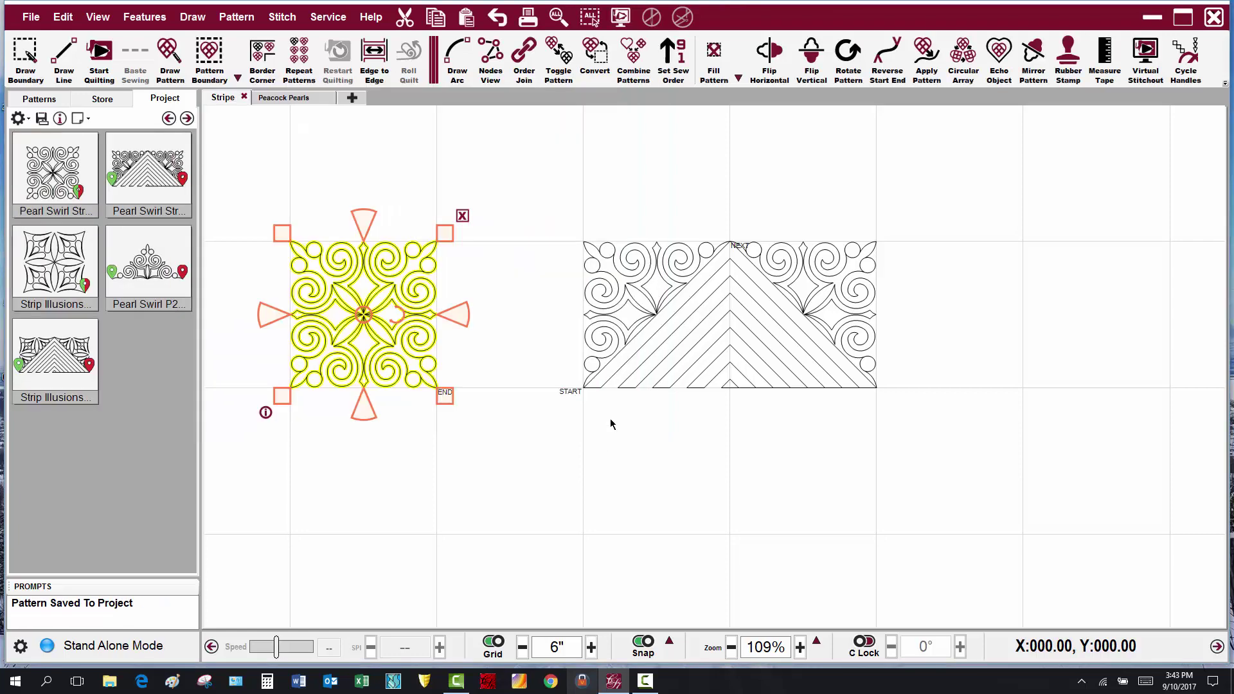
scroll(594, 251, "down", 2)
scroll(595, 251, "down", 1)
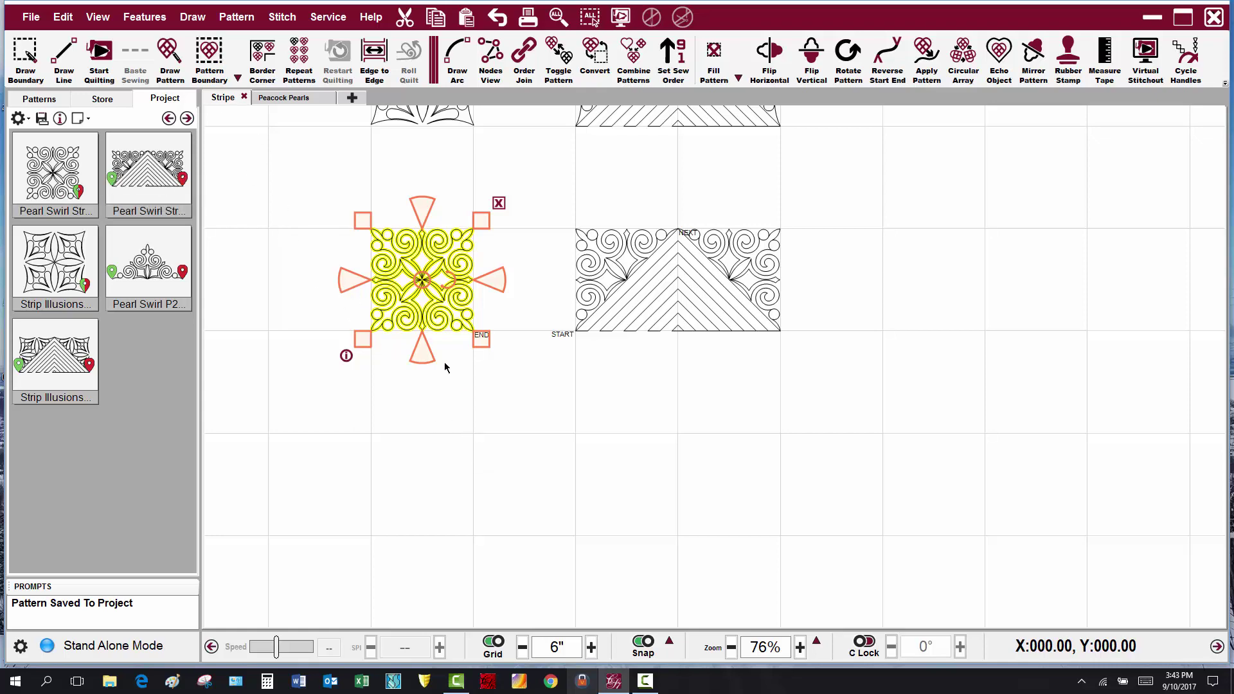
scroll(307, 288, "down", 1)
scroll(658, 424, "down", 1)
left_click(629, 394)
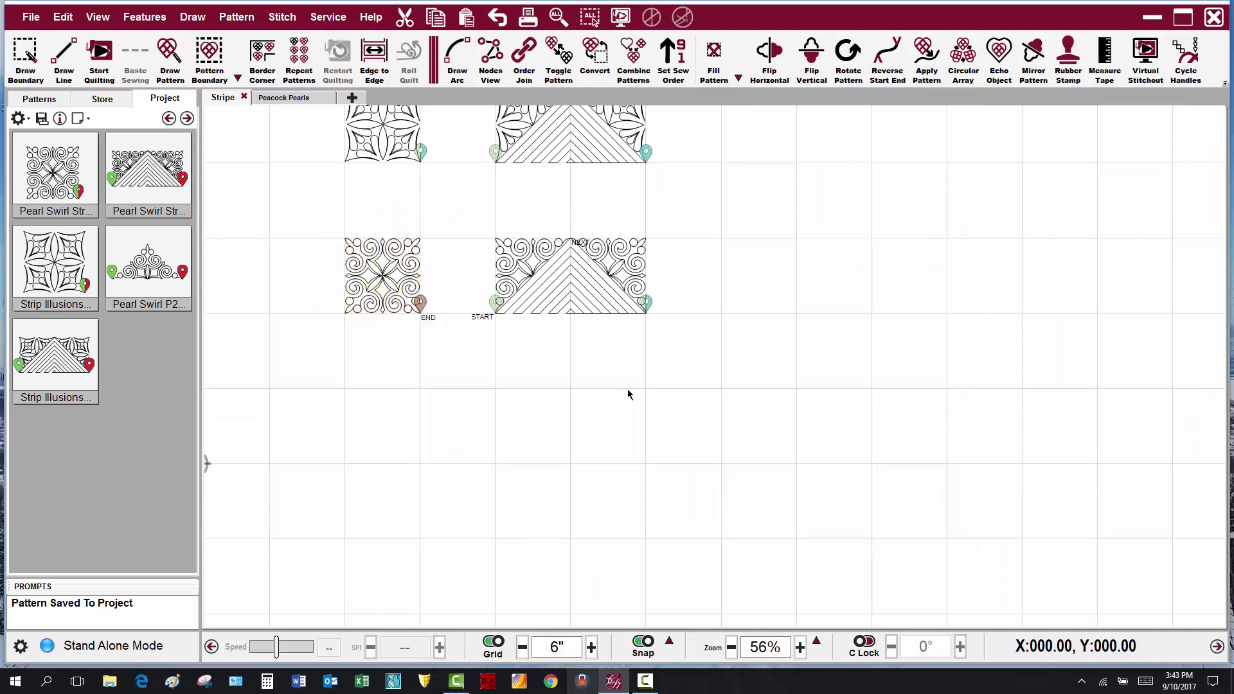
scroll(726, 437, "down", 1)
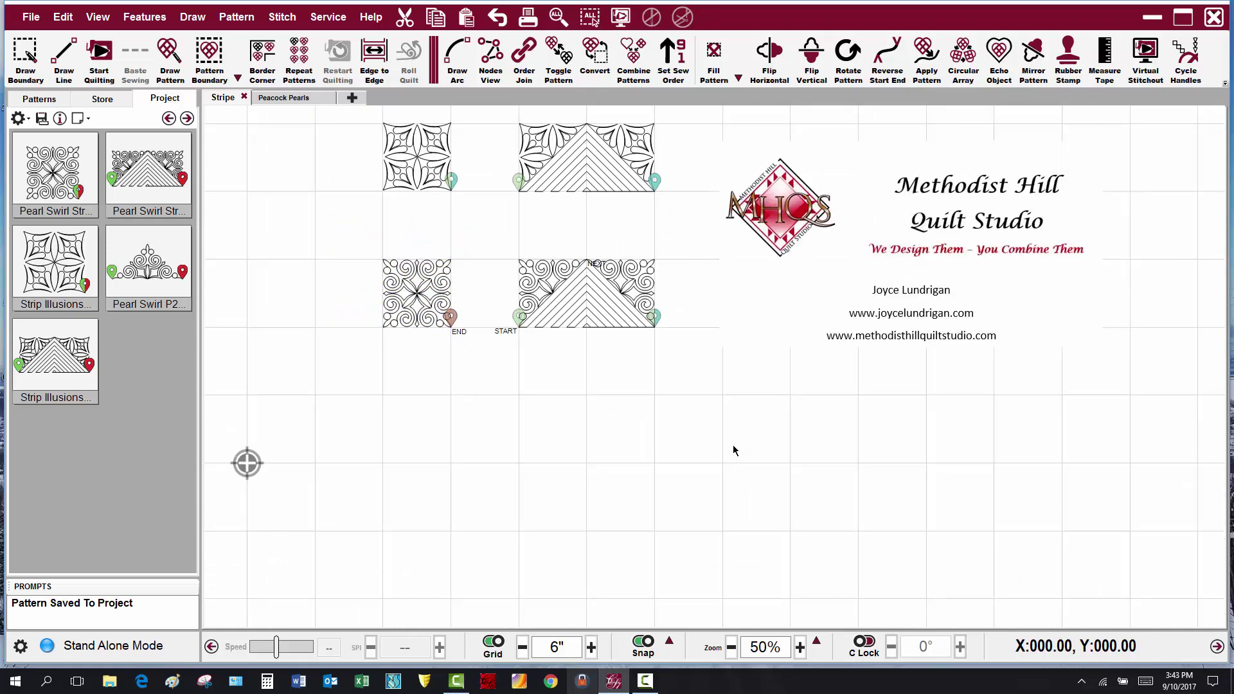